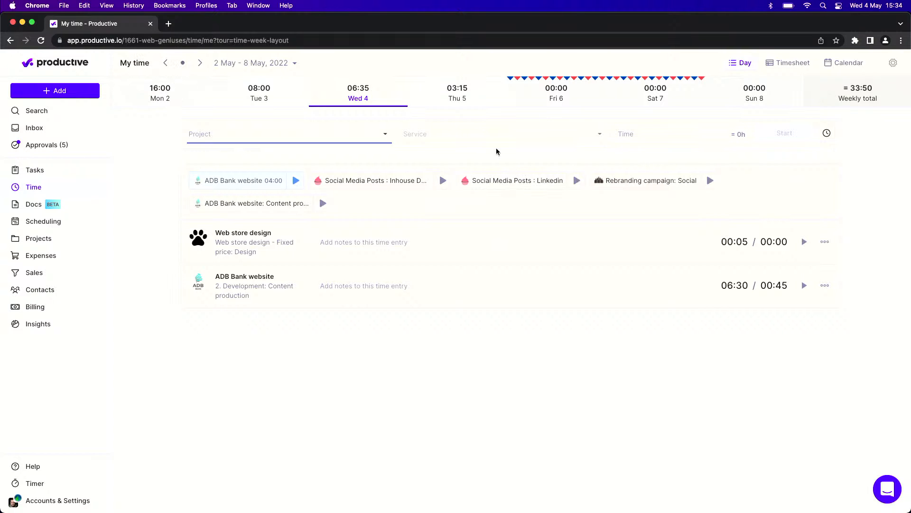
- Set up Wednesday's new time entry for the Social Media Posts project and Development service in manual entry mode
click(472, 162)
click(387, 135)
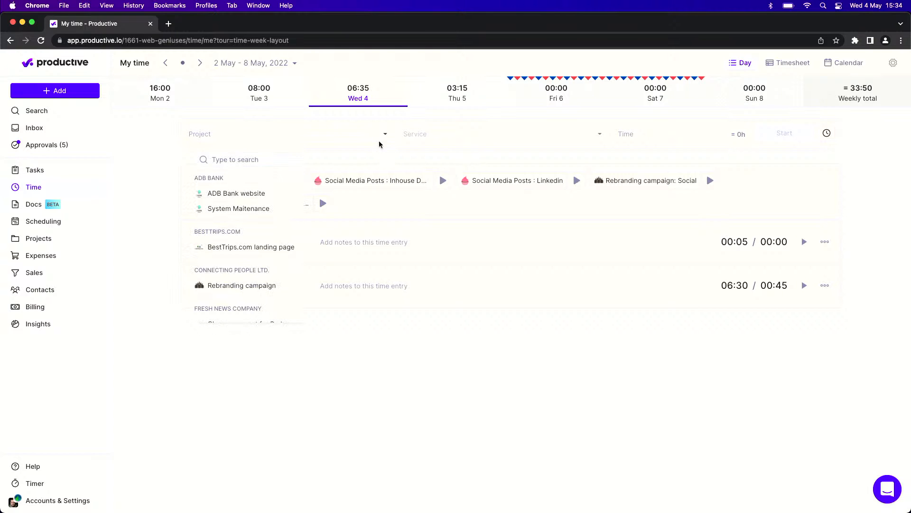
scroll(281, 215, down, 10)
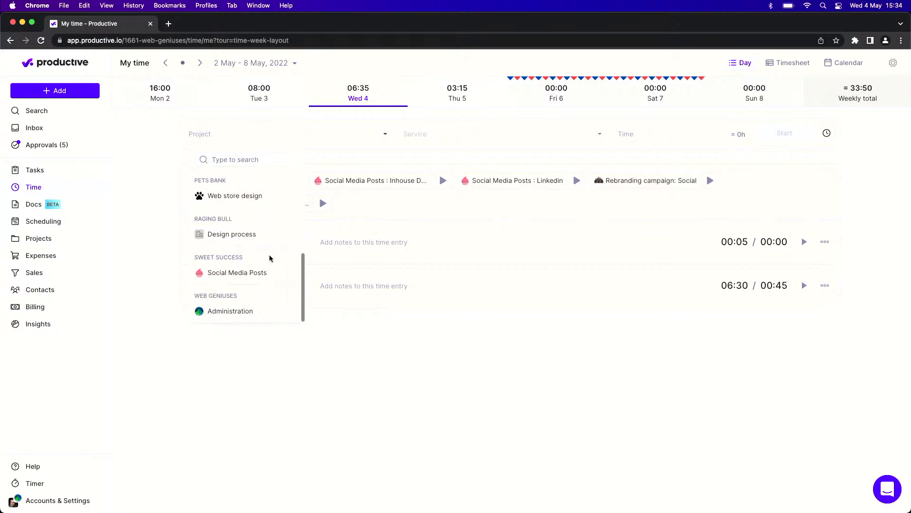
click(262, 275)
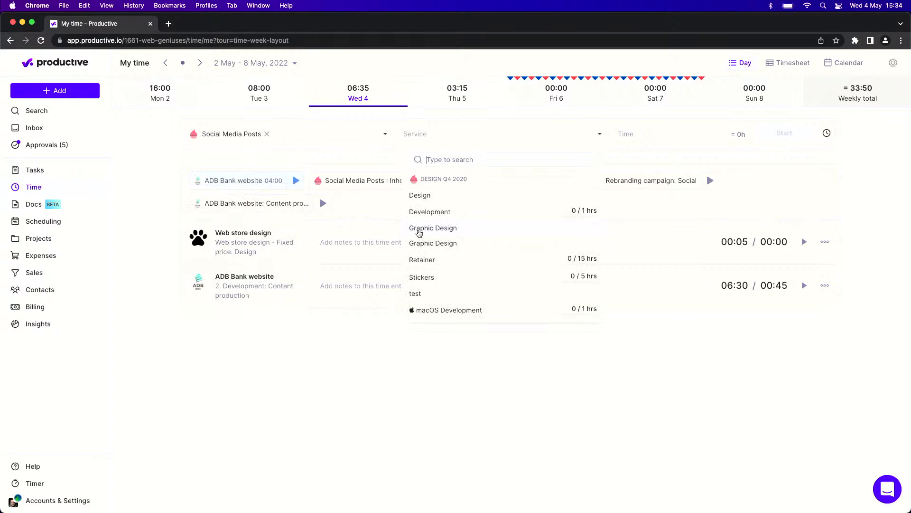
click(426, 213)
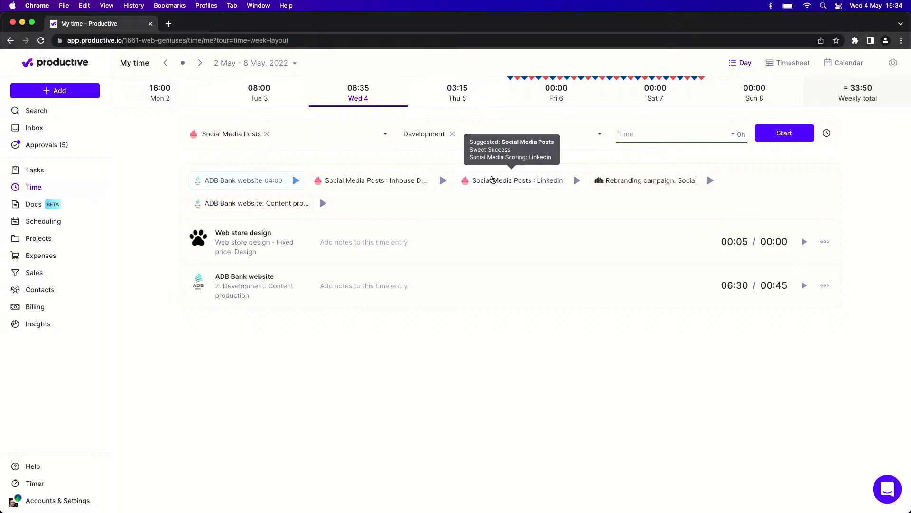
click(827, 139)
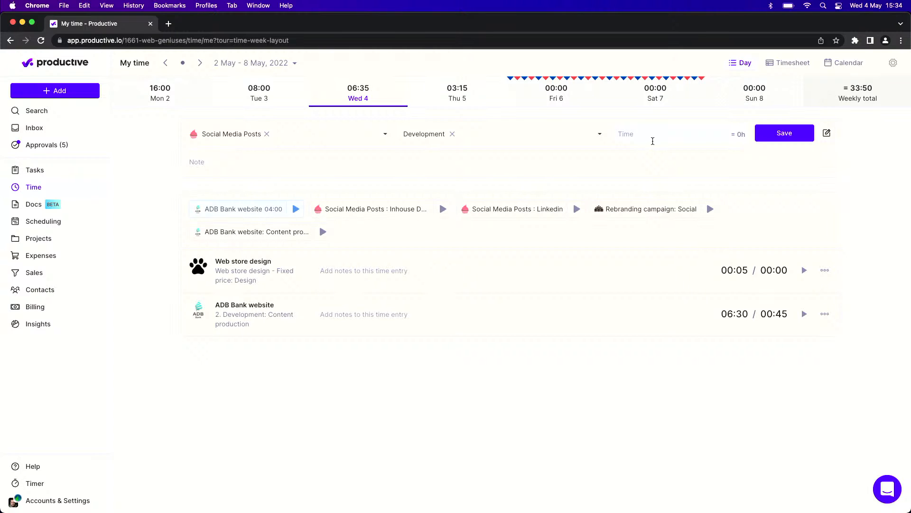
- Enter the time range 9-12 for the new entry and clear it again
click(653, 142)
text(1)
key(BackSpace)
text(9-12)
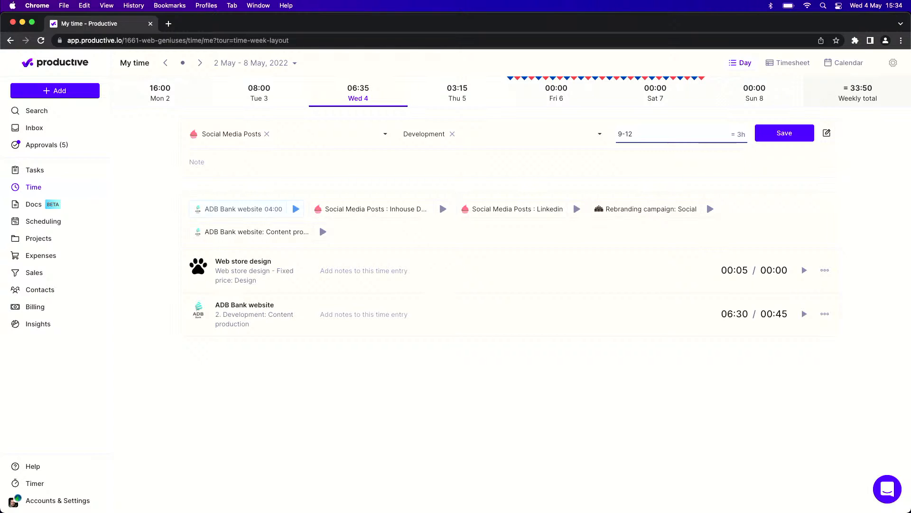
key(BackSpace)
key(BackSpace)
key(BackSpace)
key(BackSpace)
- Log the scheduled 4-hour ADB Bank website booking as a Wednesday time entry, and switch to the timesheet view
click(73, 484)
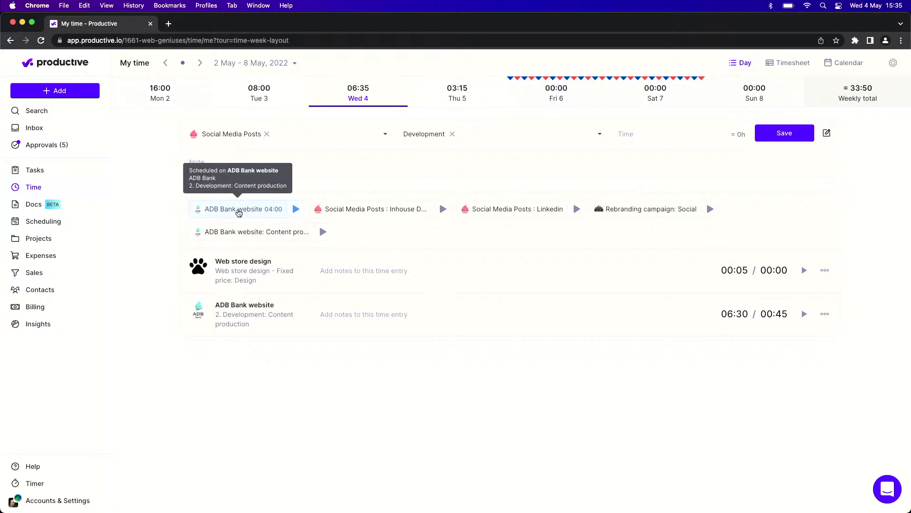
click(239, 211)
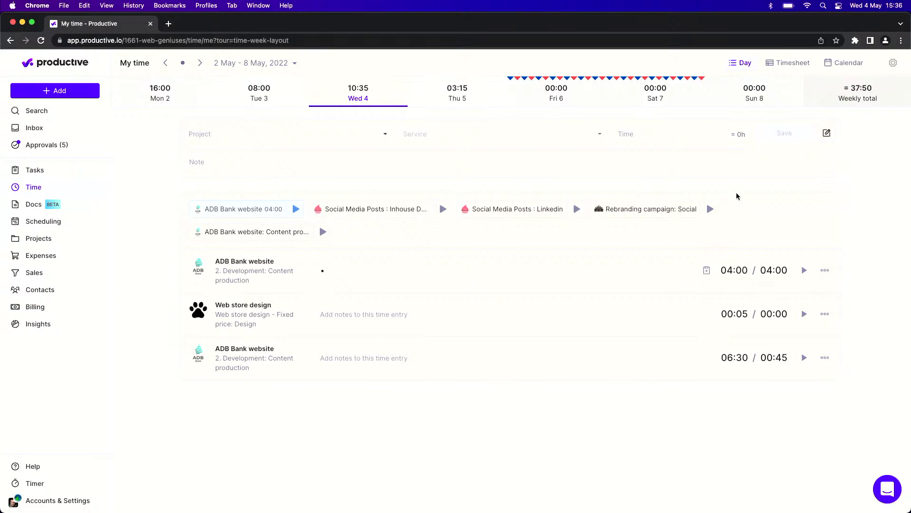
click(789, 63)
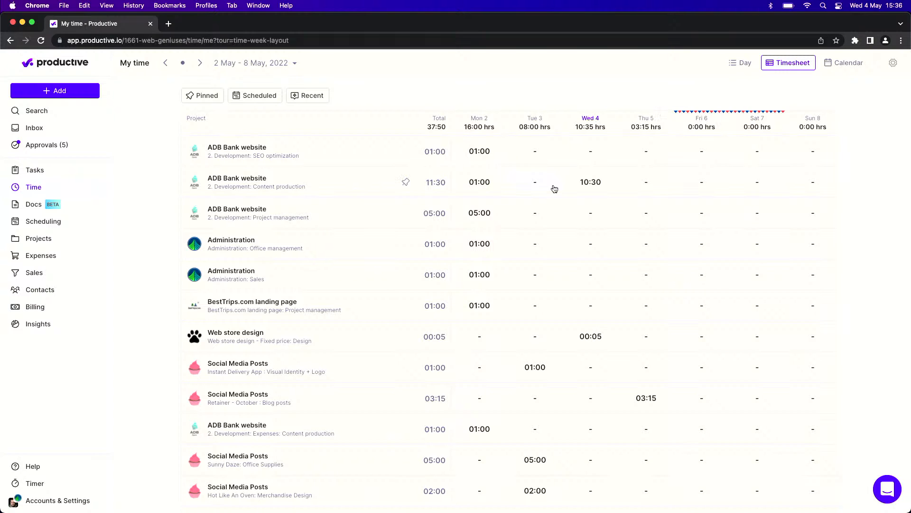
- Try to add a timesheet row for the Rebranding campaign project with the web design service
scroll(554, 188, down, 2)
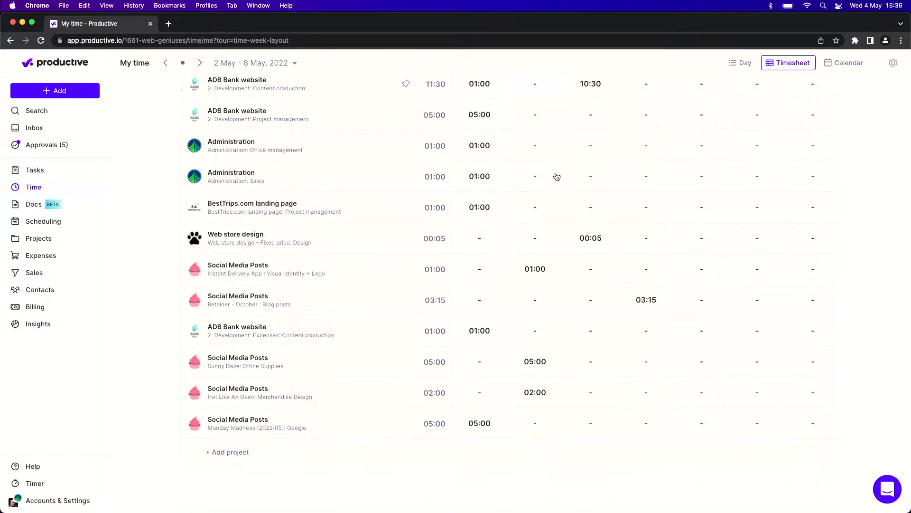
click(242, 452)
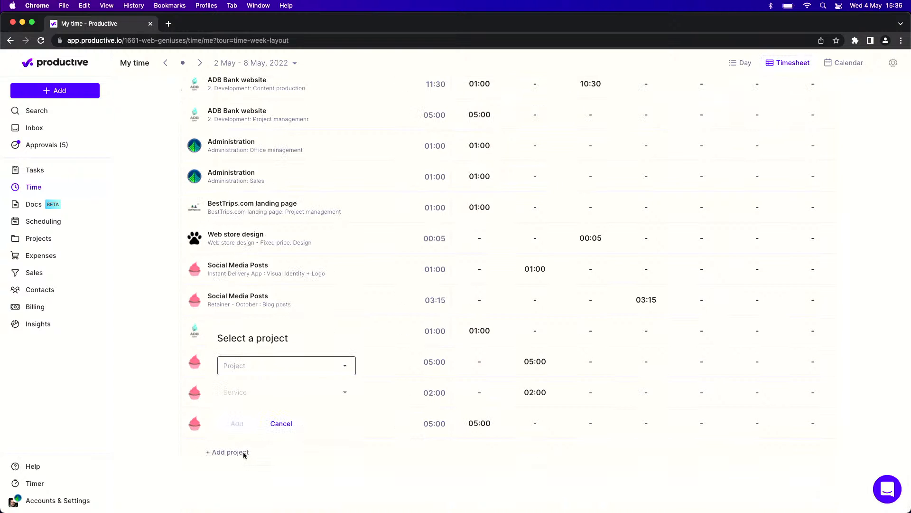
click(267, 367)
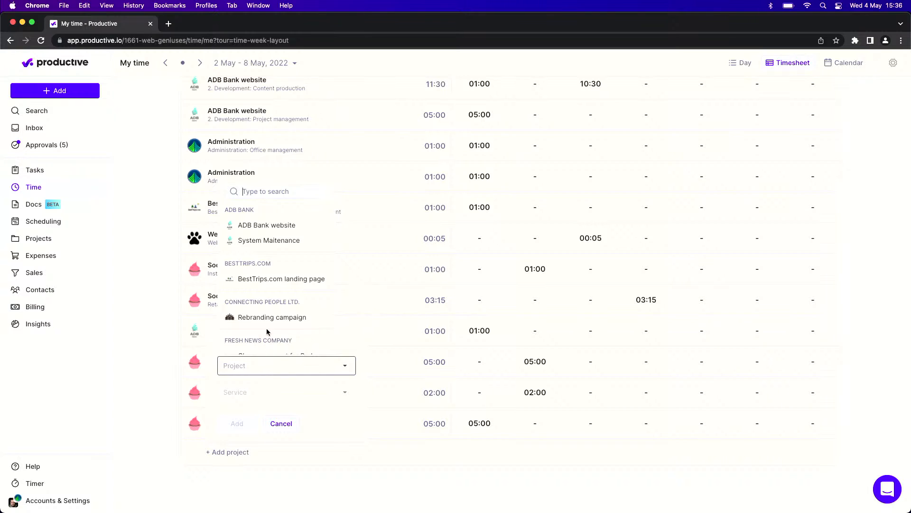
click(258, 370)
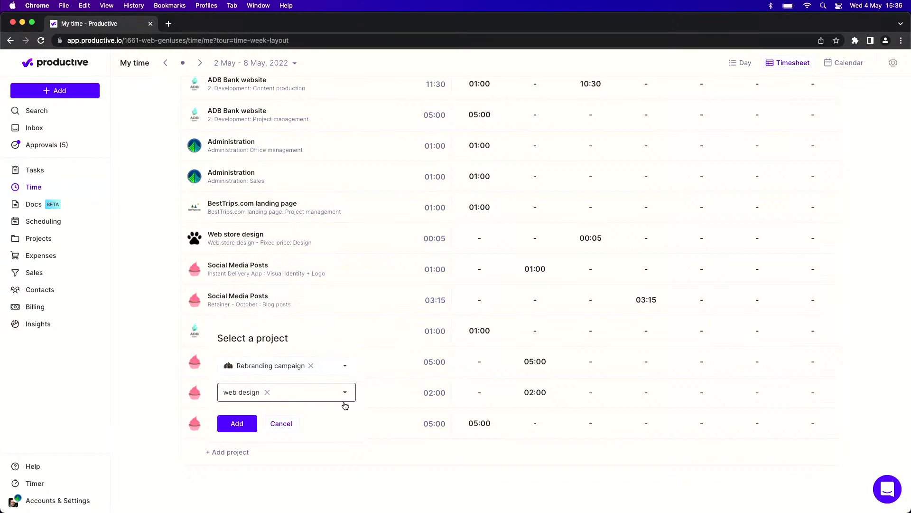
click(403, 460)
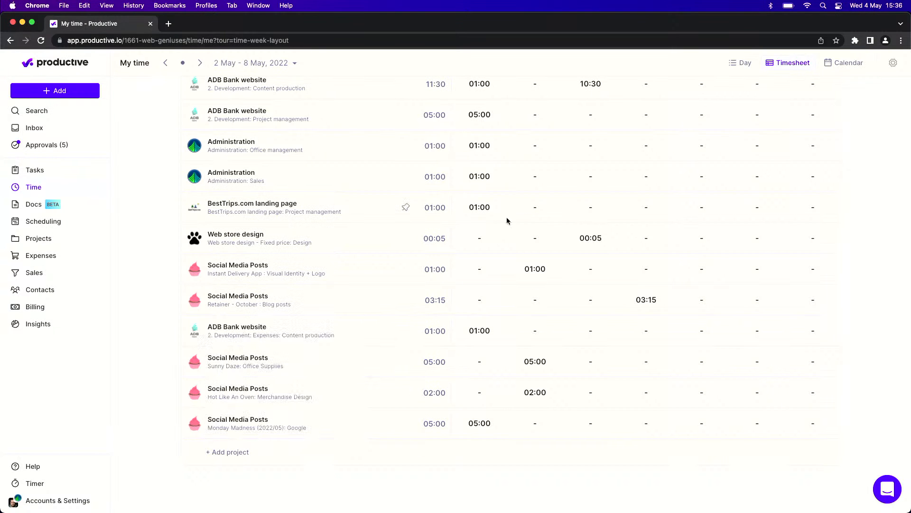
- Log 30 minutes on Wednesday for the Administration project's Office management service in the timesheet
scroll(506, 218, up, 3)
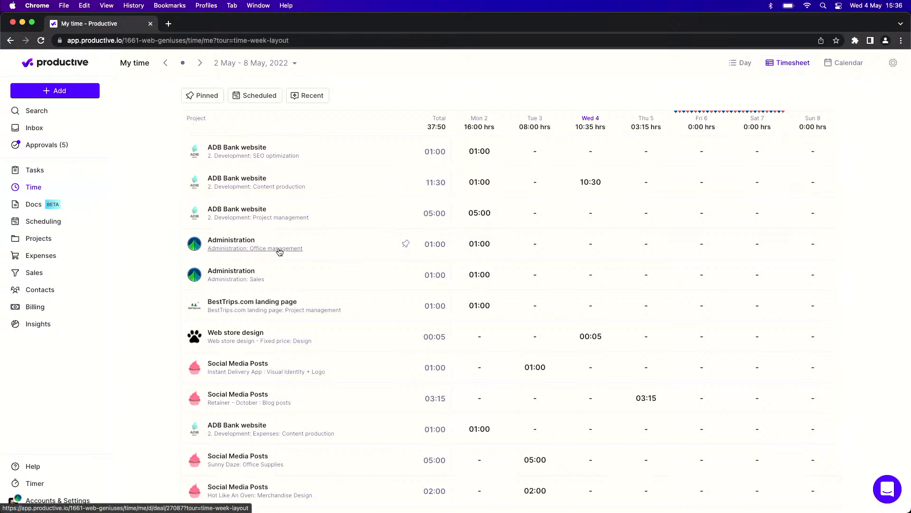
click(589, 247)
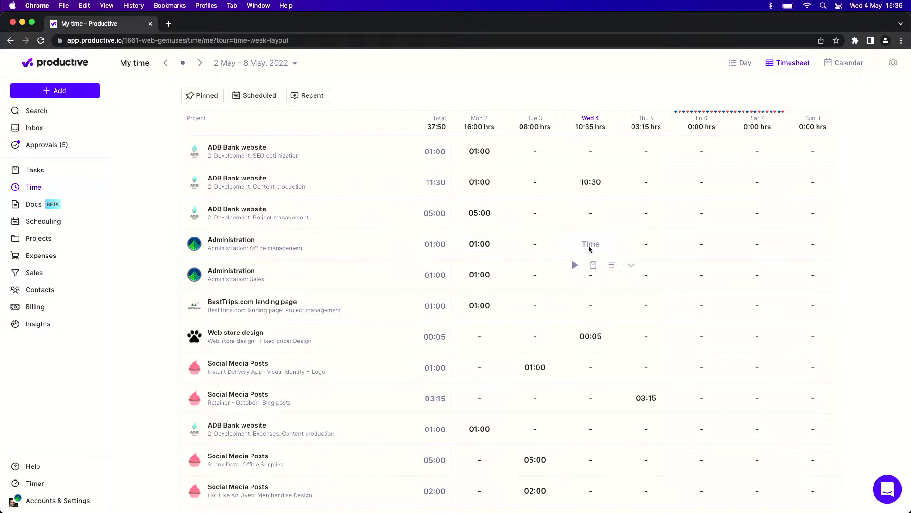
text(30)
key(Return)
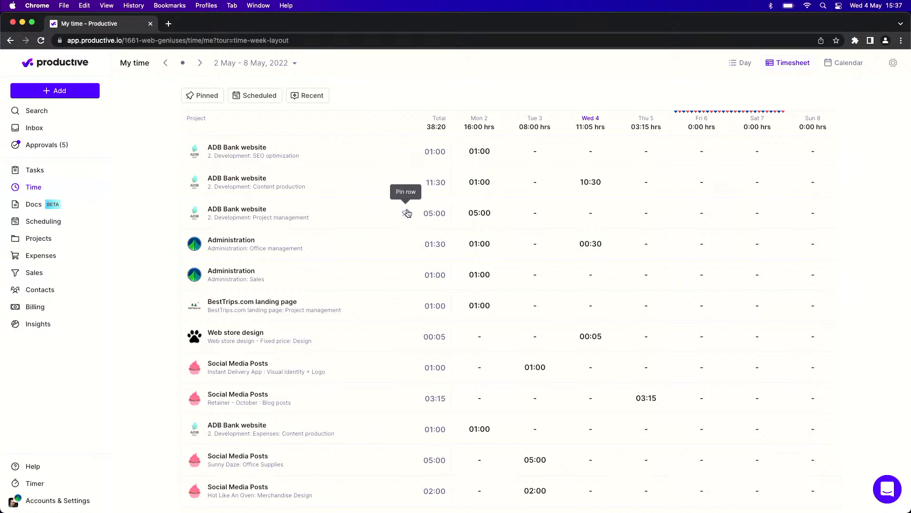
- Pin the ADB Bank website Project management row, and switch the pinned rows suggestion on and off
click(406, 215)
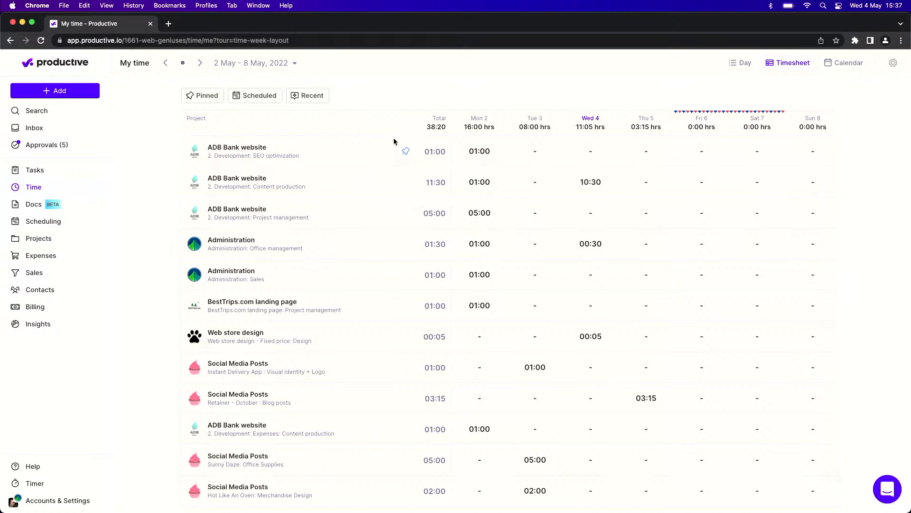
click(196, 95)
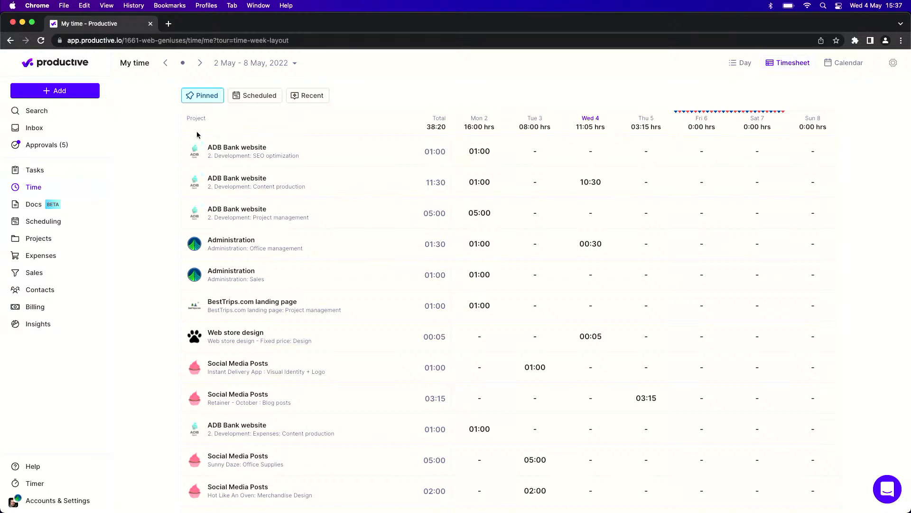
click(190, 99)
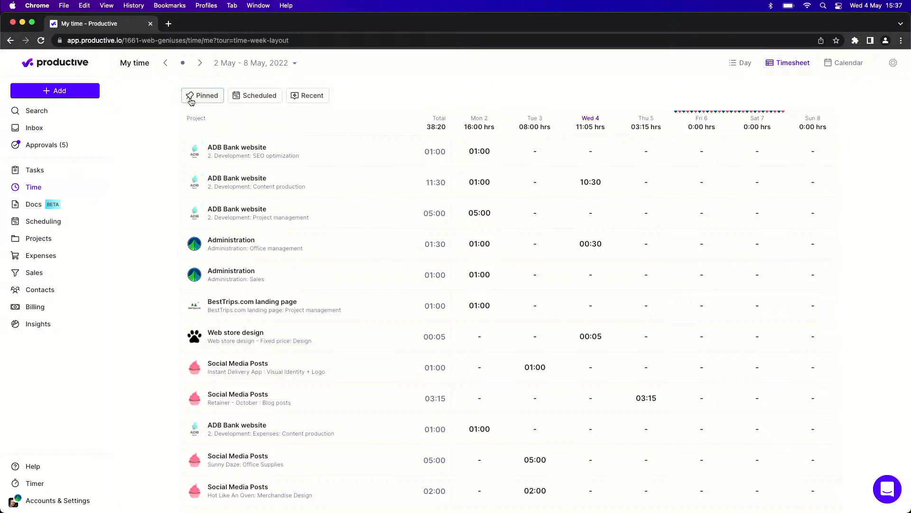
- Show the scheduled services in the timesheet, look through the rows, and hide them again
click(254, 99)
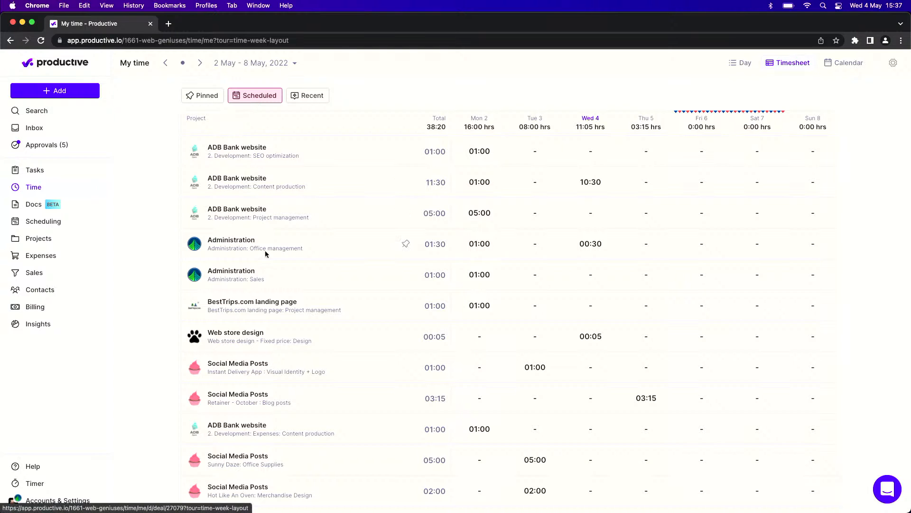
scroll(267, 277, down, 5)
mouse_move(268, 278)
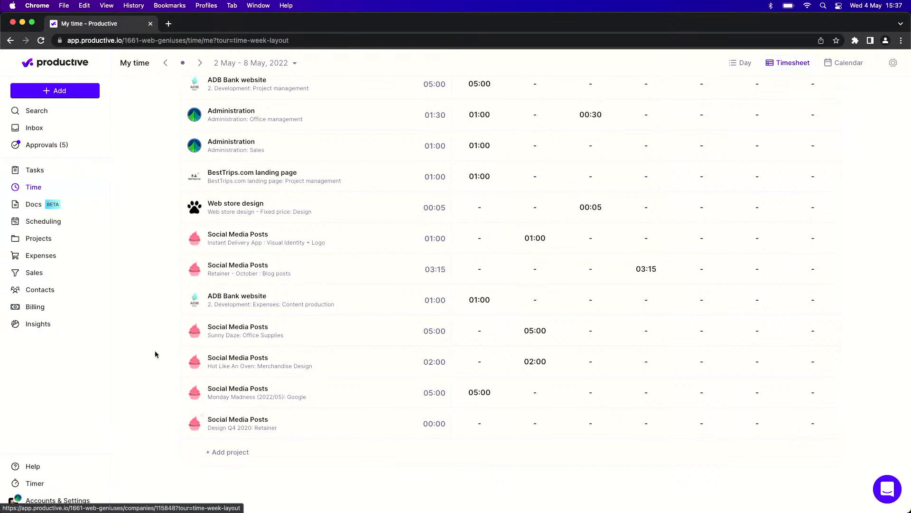
scroll(154, 354, up, 5)
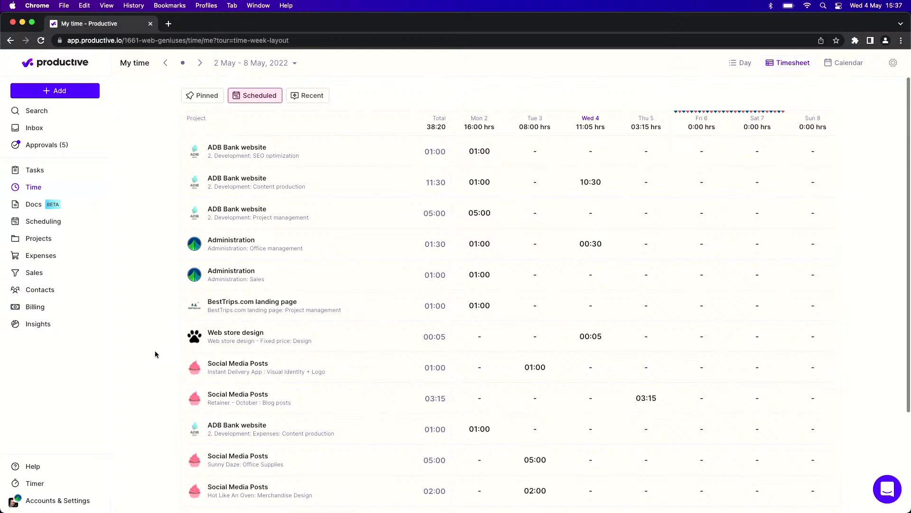
- Show the recently used services in the timesheet, look through the added rows, and hide them again
click(295, 96)
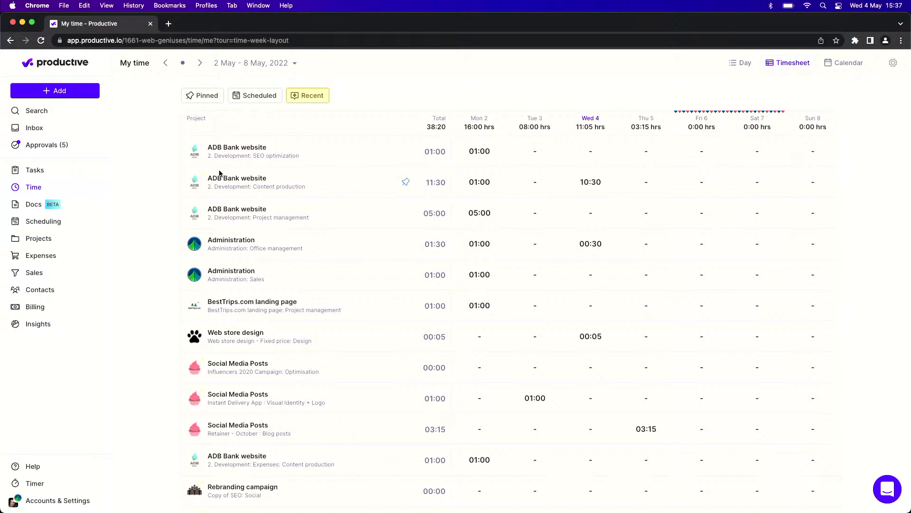
mouse_move(208, 177)
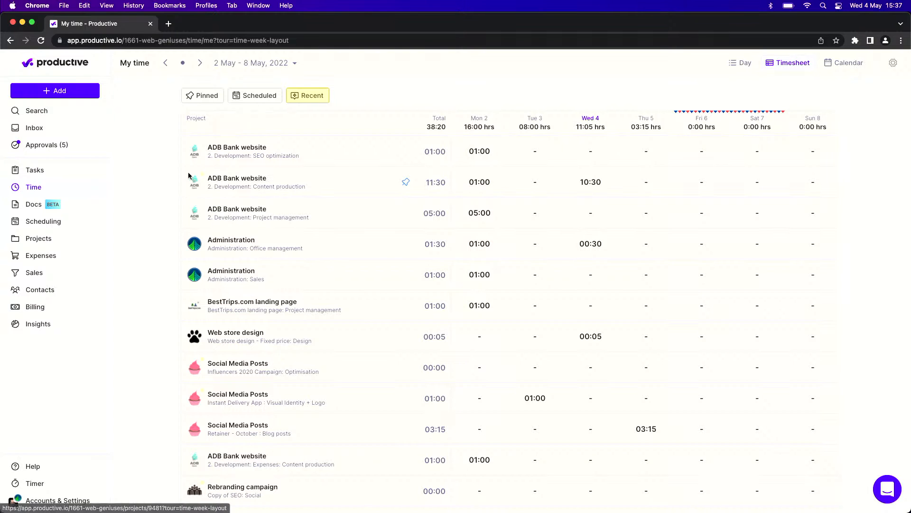
scroll(159, 241, down, 3)
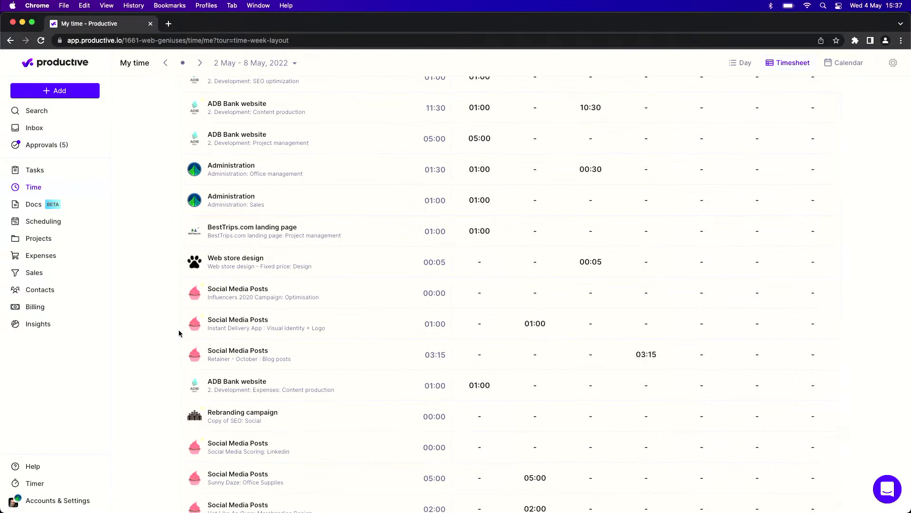
scroll(179, 333, up, 3)
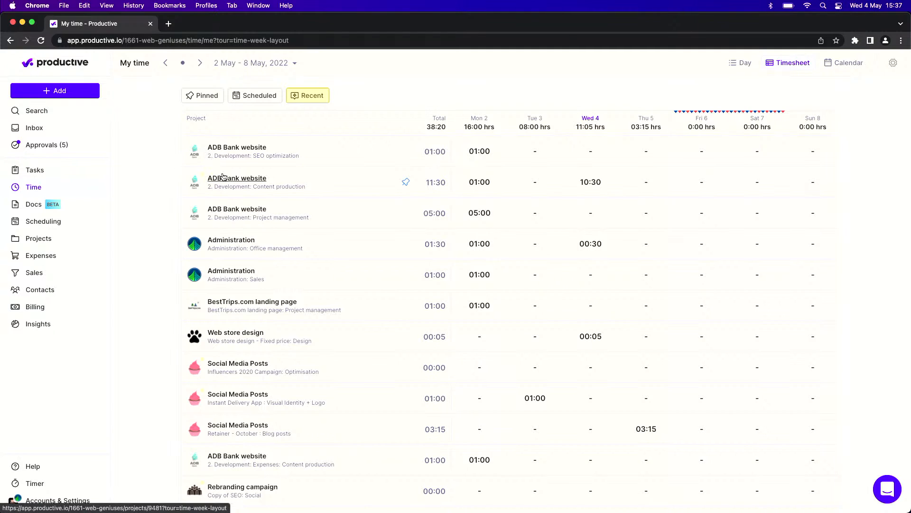
click(305, 98)
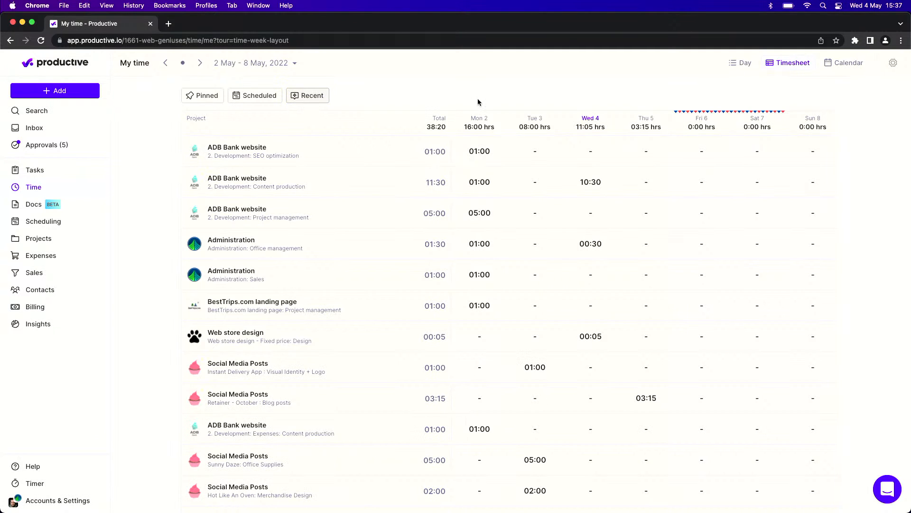
- Switch to the calendar view and check its view settings for the Google and Office 365 calendar connection options
click(845, 65)
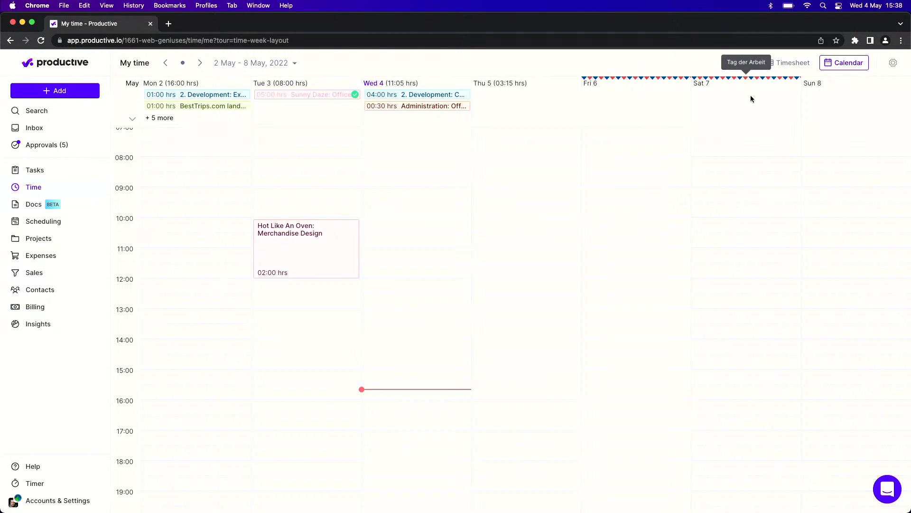
click(788, 67)
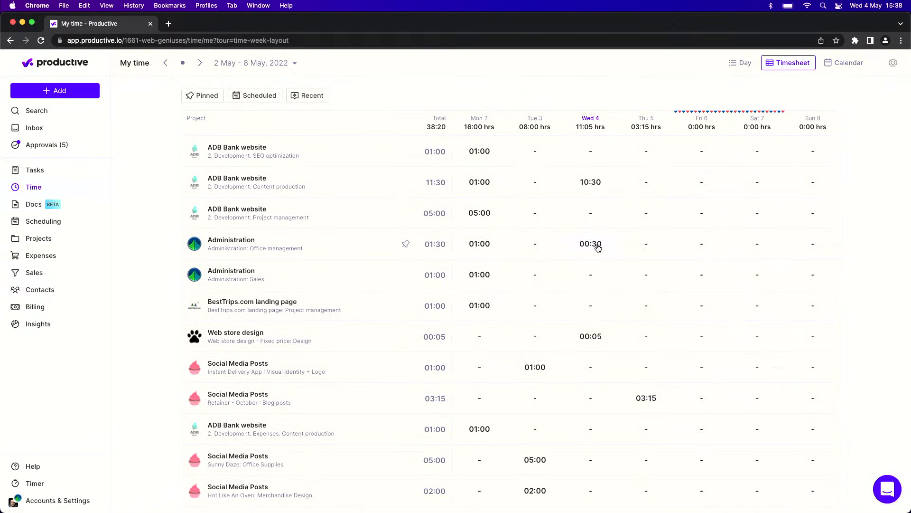
click(843, 63)
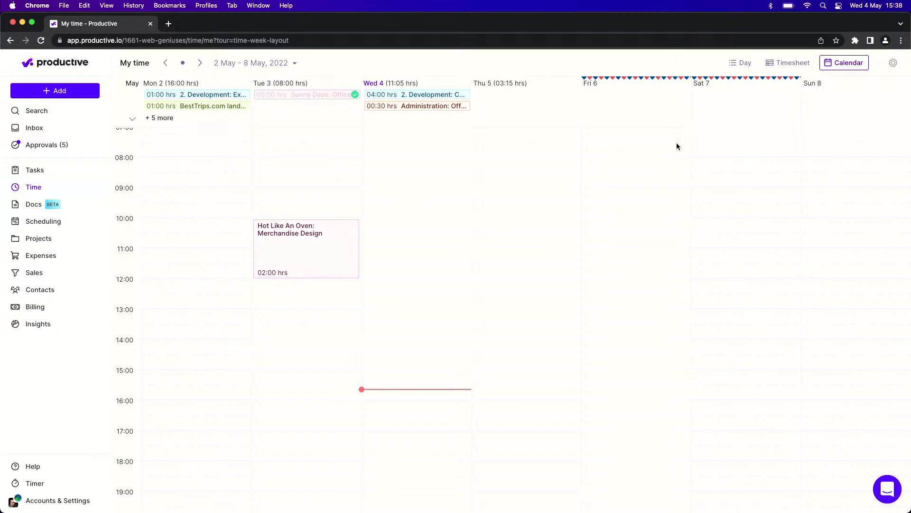
click(893, 63)
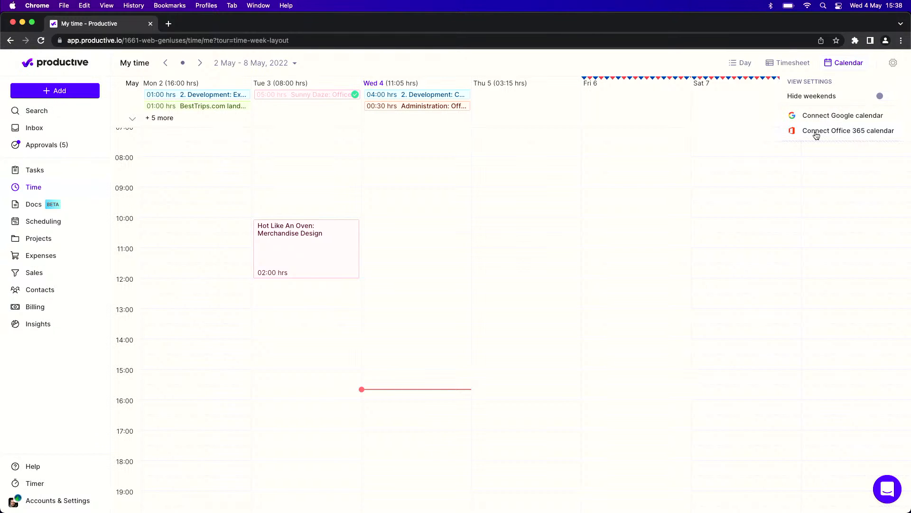
click(670, 108)
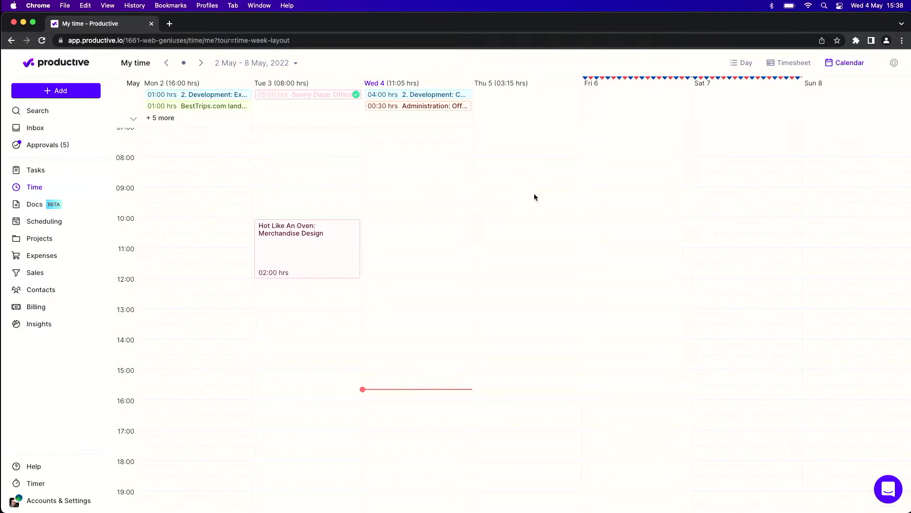
- Switch to the Safari window showing the time calendar with its connected calendar events
click(347, 494)
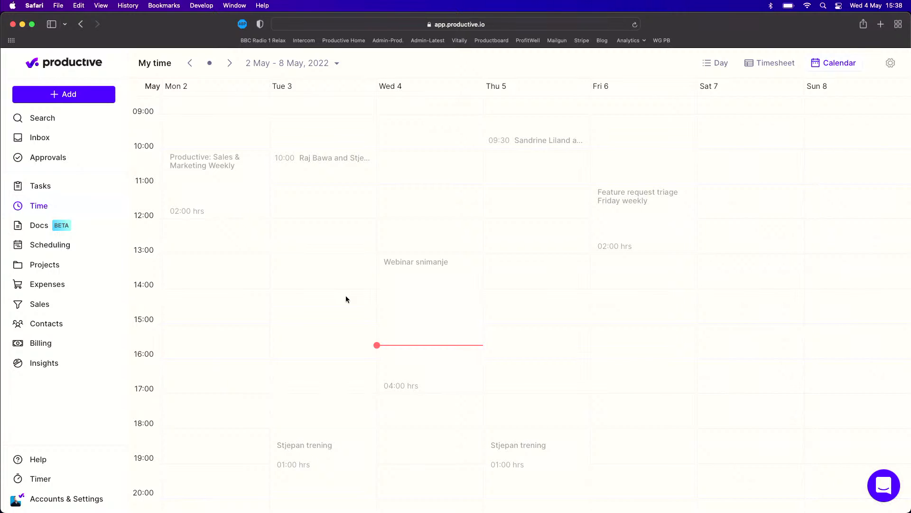
click(346, 298)
click(623, 152)
- Track the Webinar snimanje event on Wed 4 as a time entry using the suggested scheduled Customer Support service, and save it
click(435, 336)
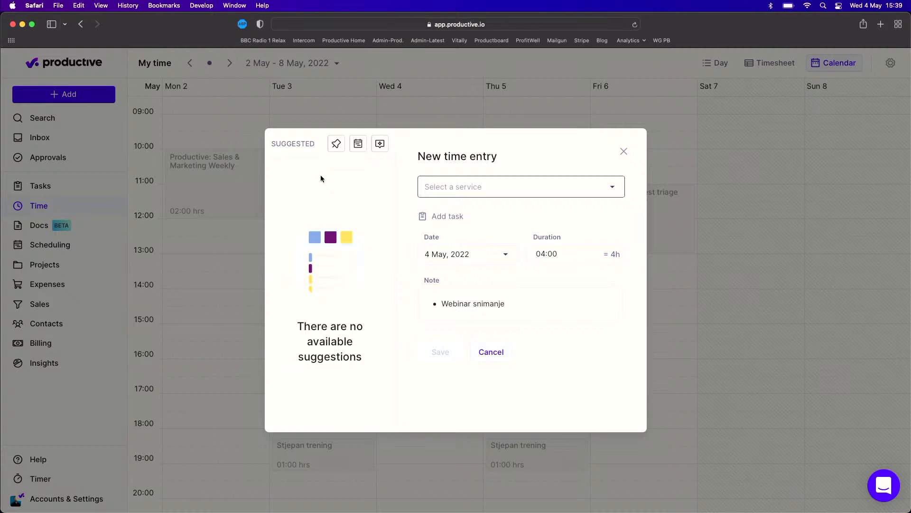
click(358, 145)
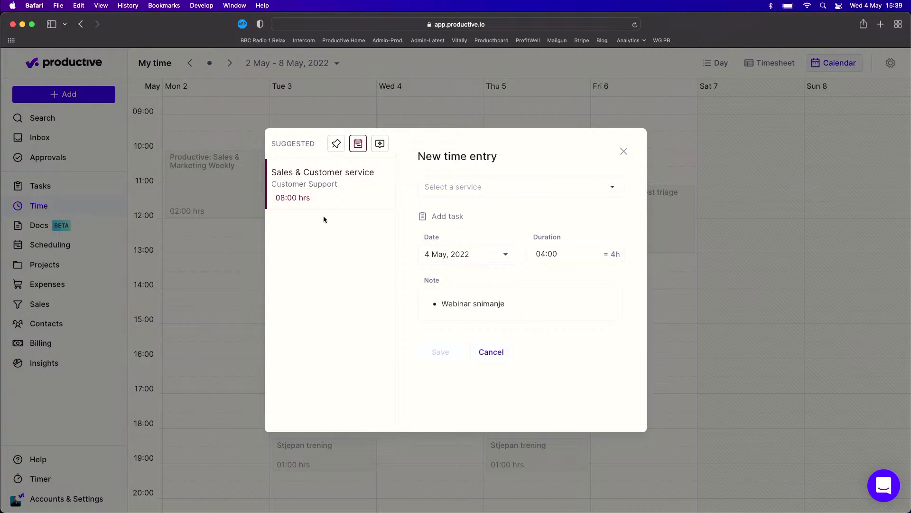
click(298, 194)
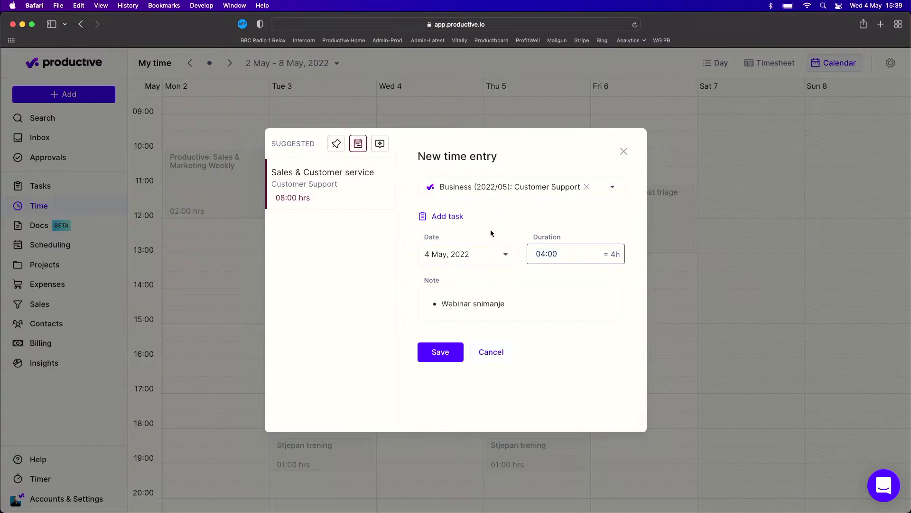
click(446, 352)
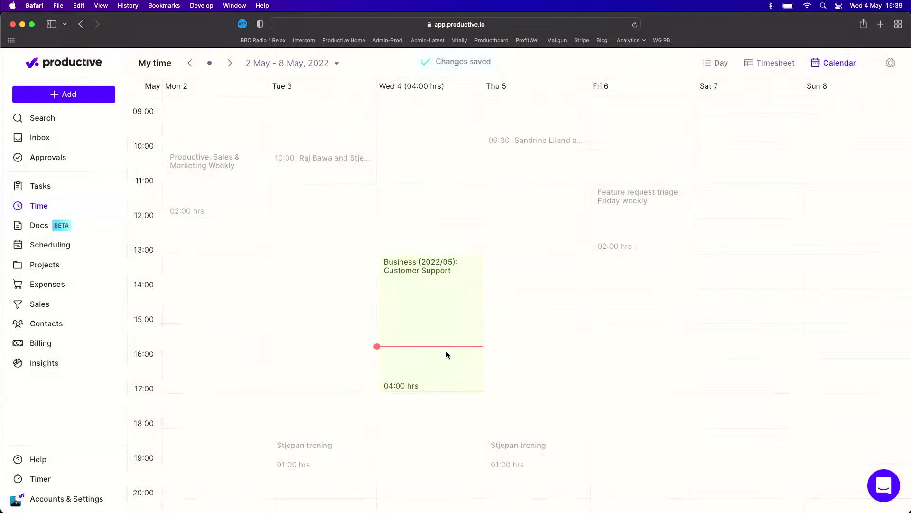
- Check the details of the Customer Support entry on Wed 4 and switch to the Chrome window with the time calendar
click(443, 323)
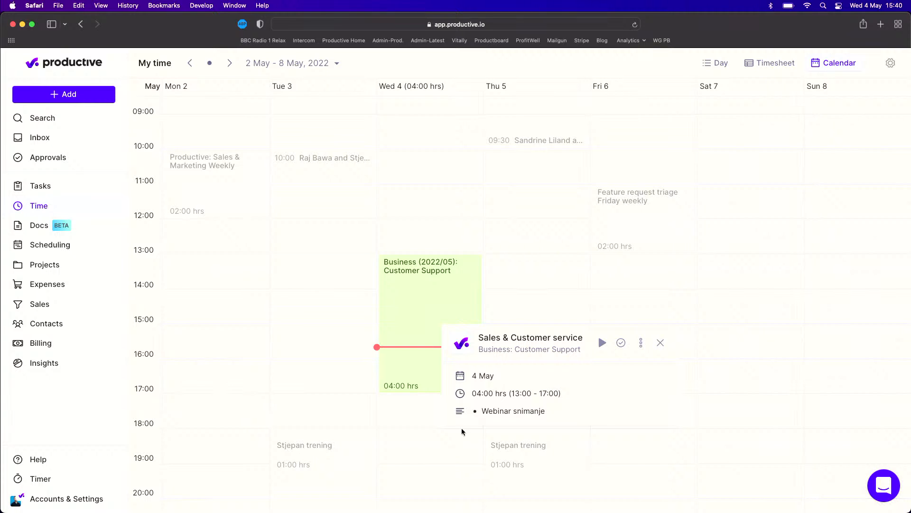
click(384, 432)
mouse_move(348, 509)
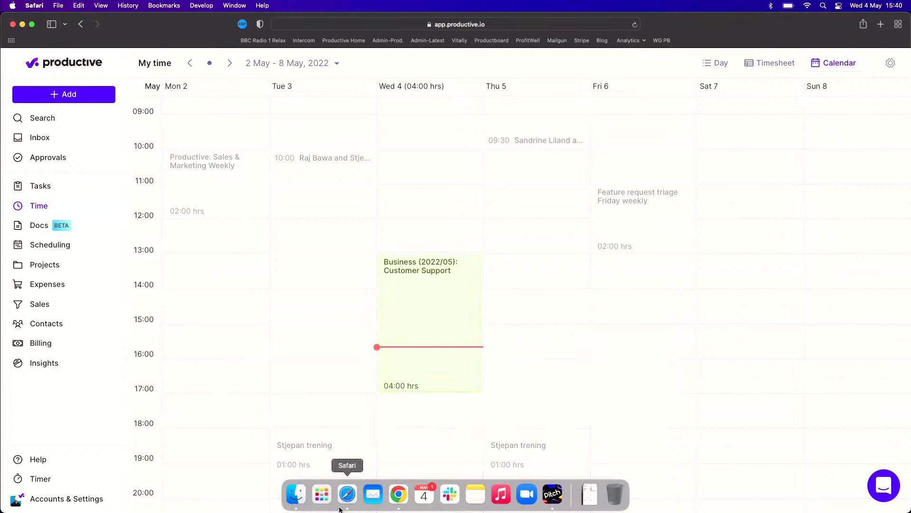
click(401, 503)
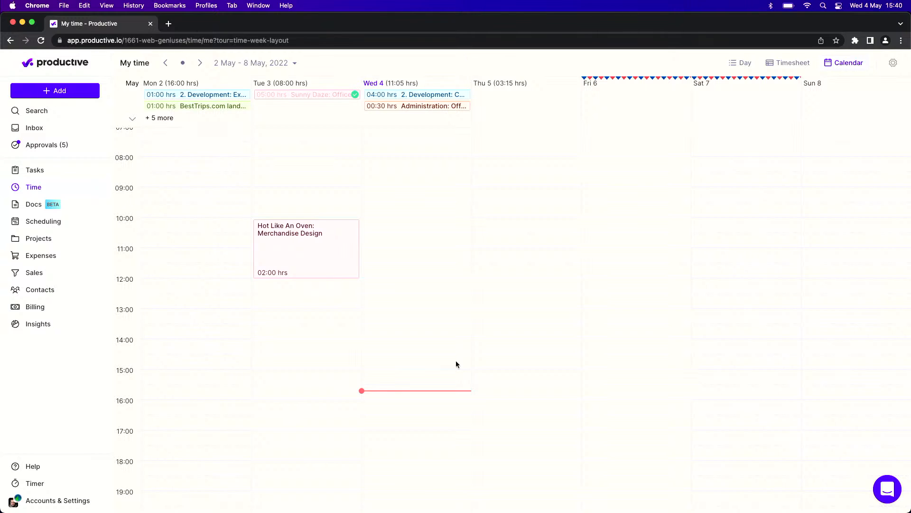
- Open the Udder Delights Vegan Cheese task in the Social Media Posts project and show its time entries
mouse_move(49, 238)
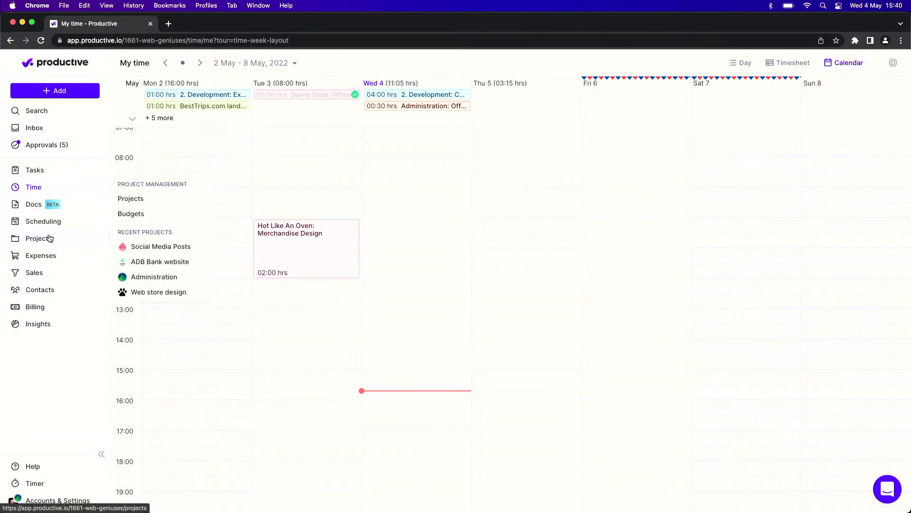
click(125, 245)
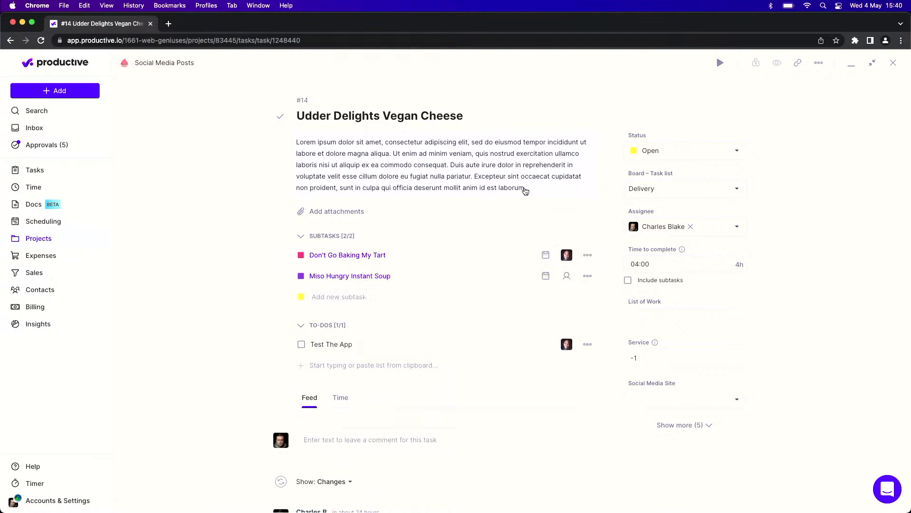
scroll(457, 286, down, 3)
click(354, 303)
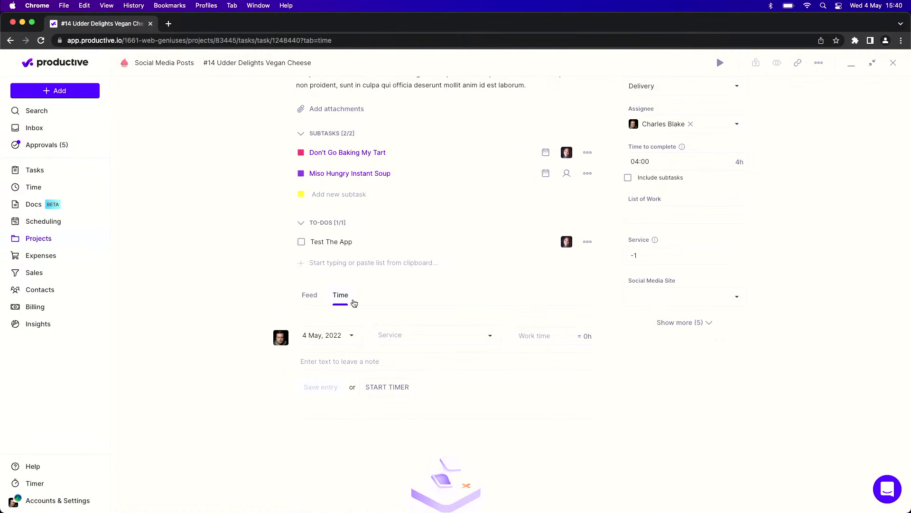
- Track 1 hour on the task for the Design Q4 2020: Development service, save the entry, and review the task's time to complete
click(395, 335)
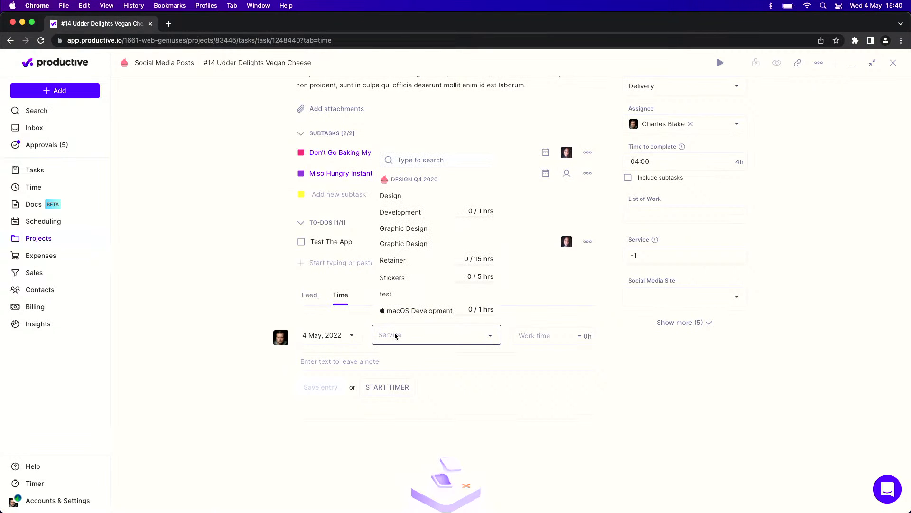
click(415, 213)
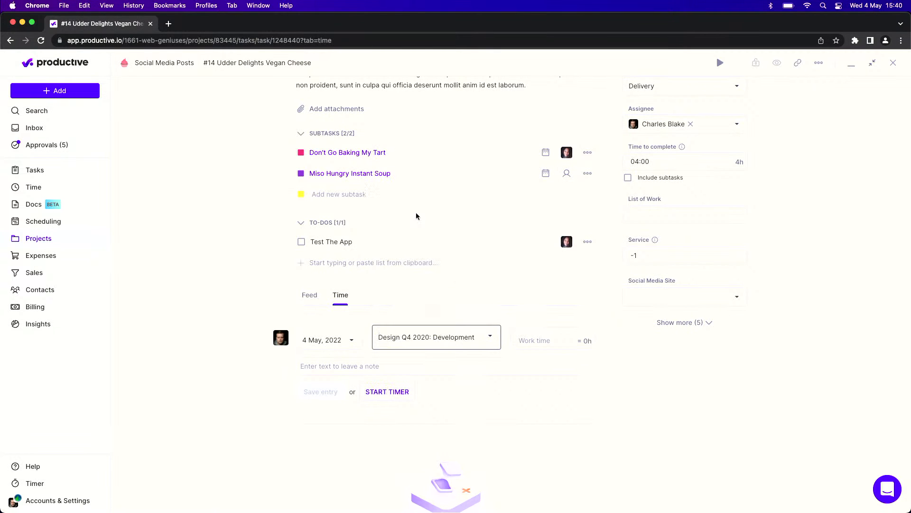
click(526, 341)
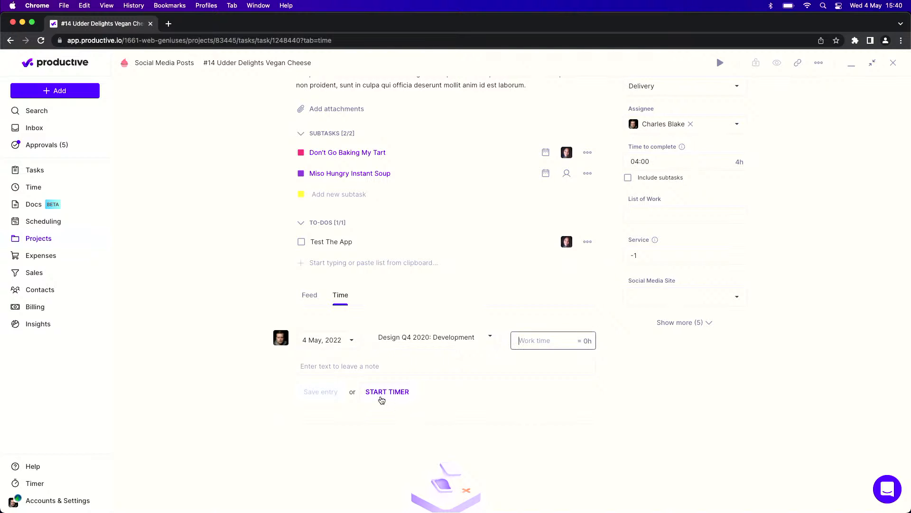
text(1)
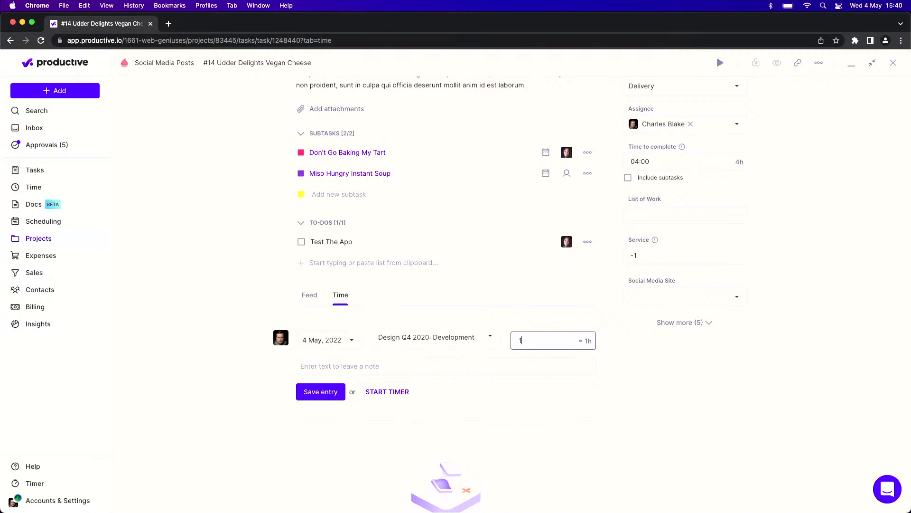
click(338, 394)
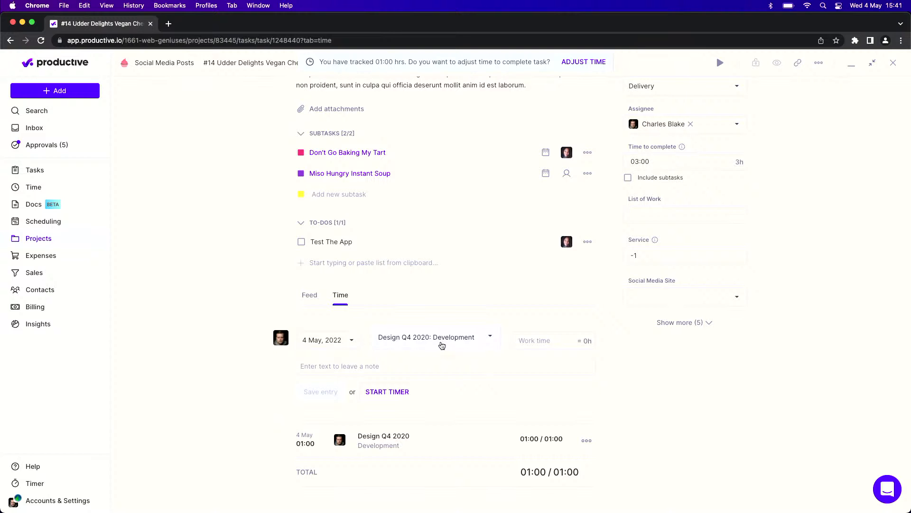
scroll(442, 345, up, 3)
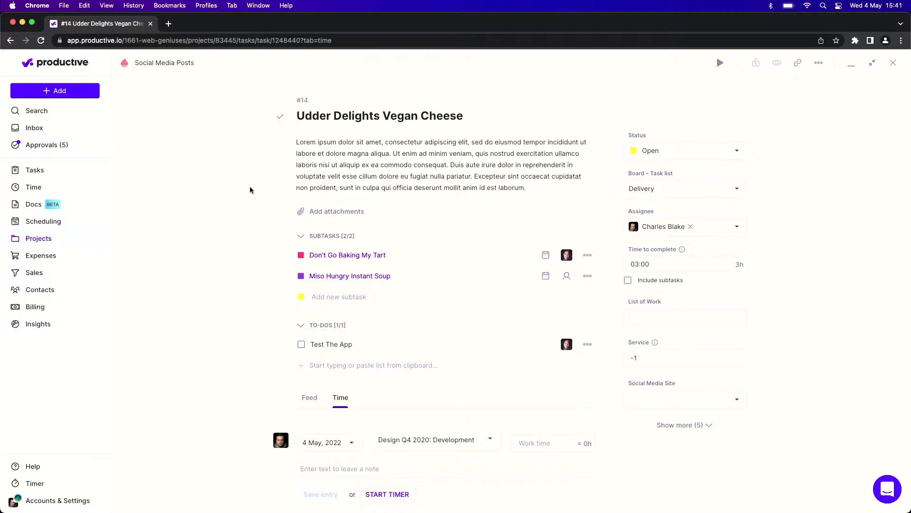
scroll(250, 190, down, 1)
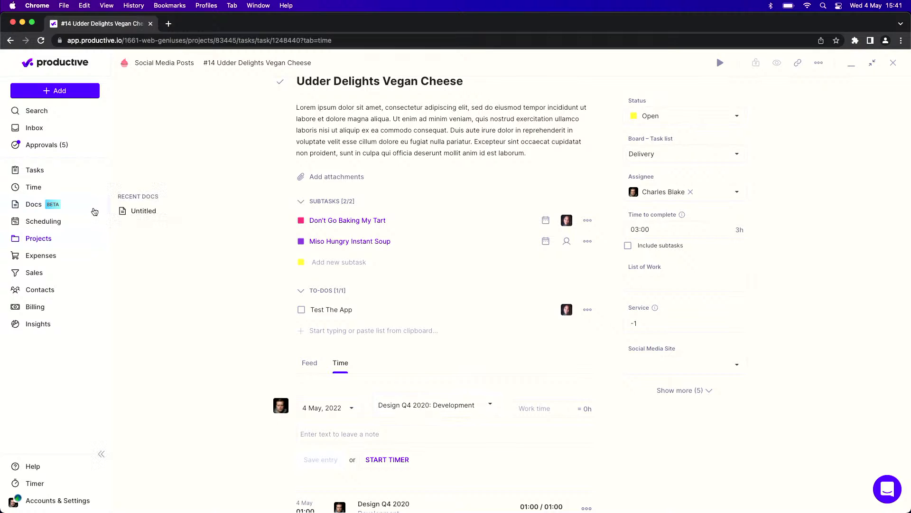
- Show My time in the day view and assign the 04:00 ADB Bank website entry to task #5 ADB logo in vectors
mouse_move(73, 193)
click(119, 181)
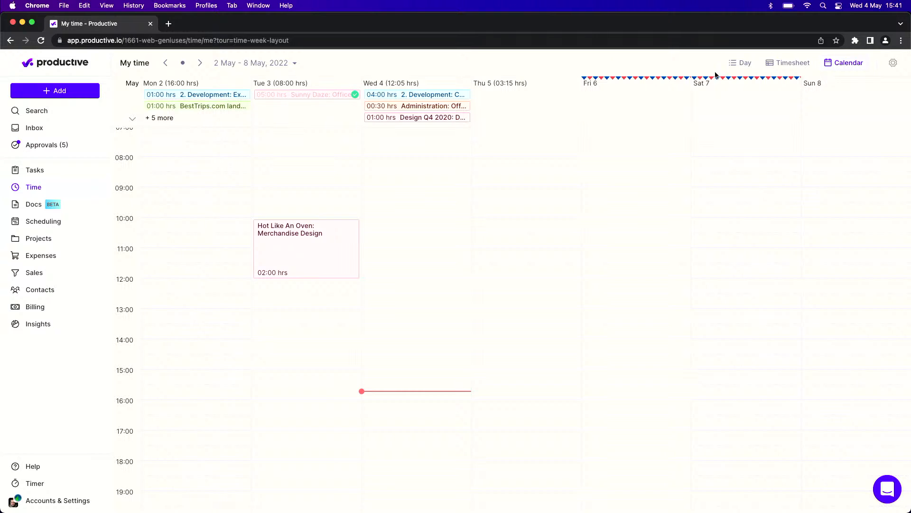
click(734, 68)
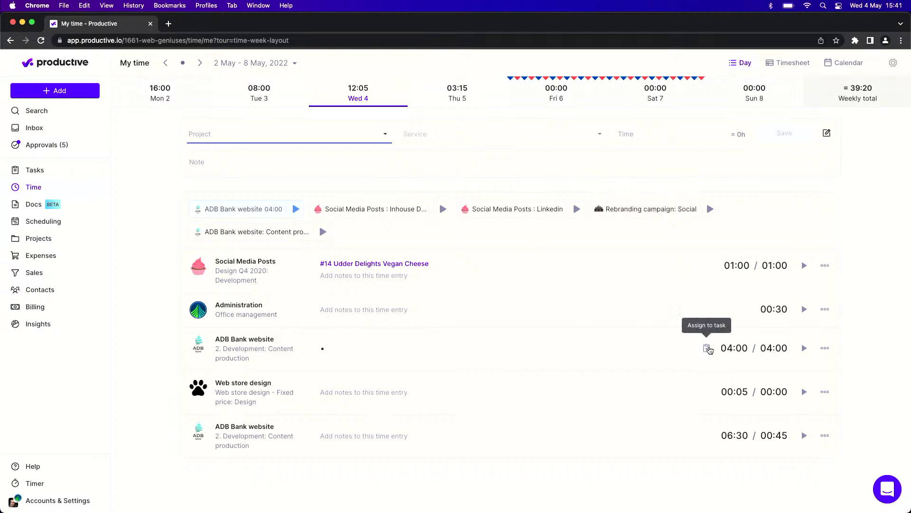
click(708, 348)
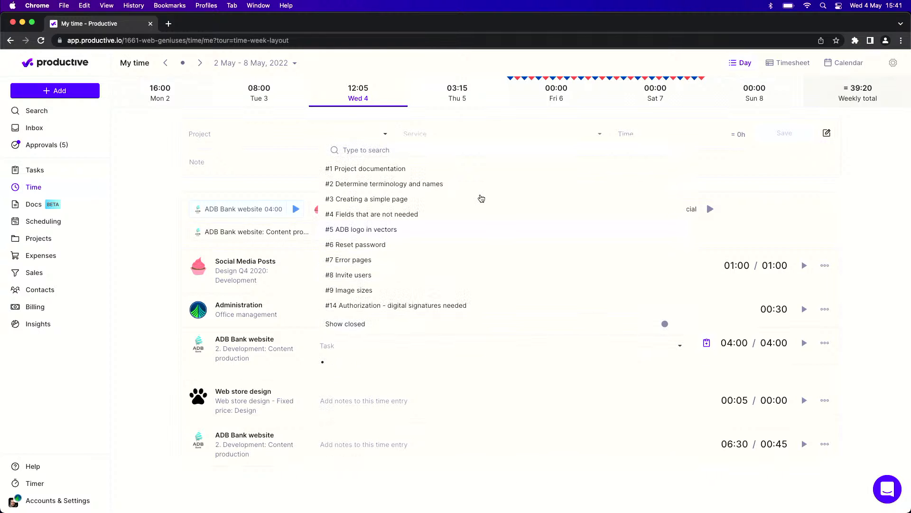
click(470, 230)
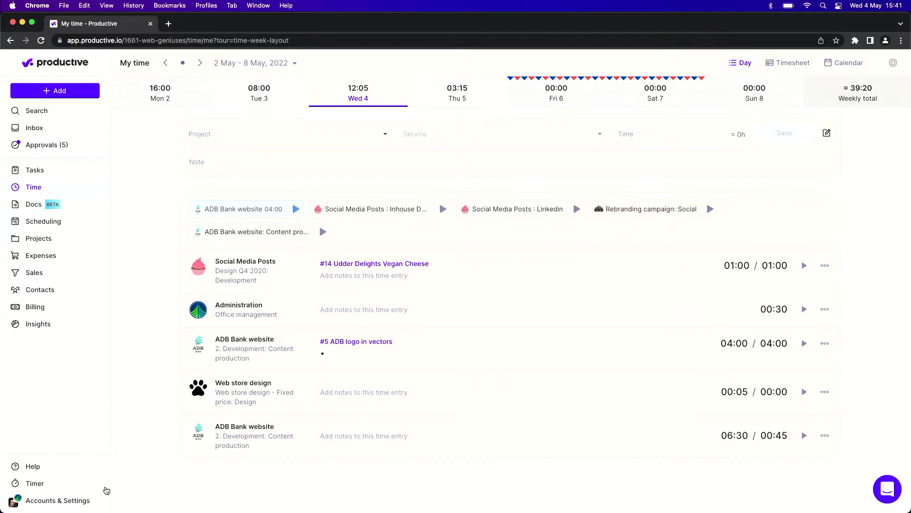
- Open the organization's addon settings and look through the available addons, including Time on tasks and Time tracking estimate
click(88, 499)
click(153, 447)
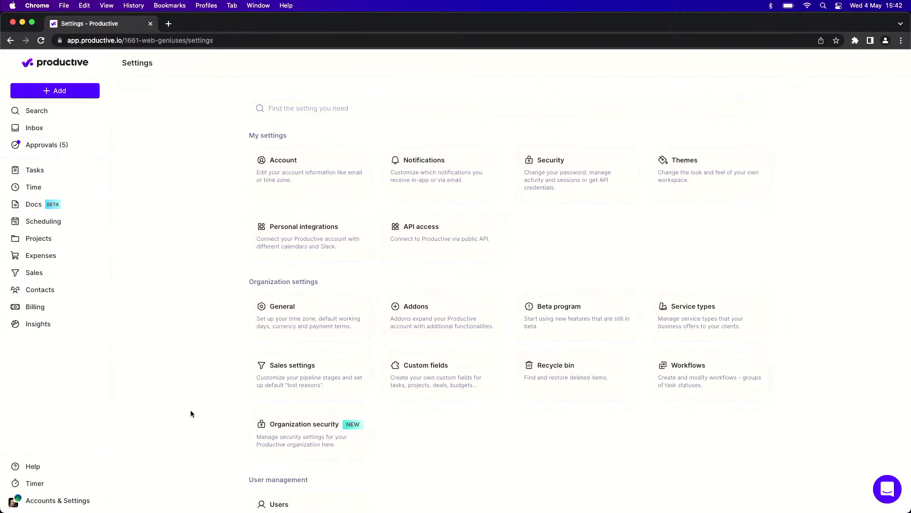
scroll(190, 409, down, 1)
click(417, 280)
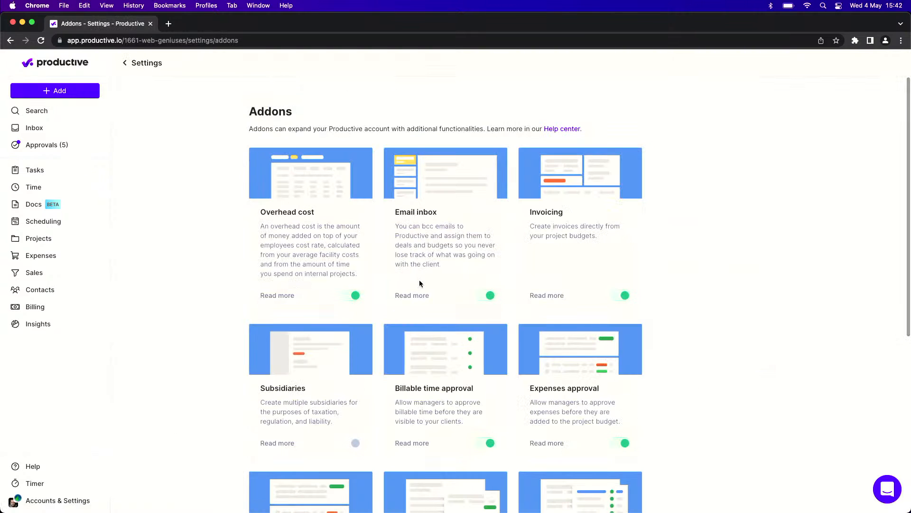
scroll(266, 311, down, 3)
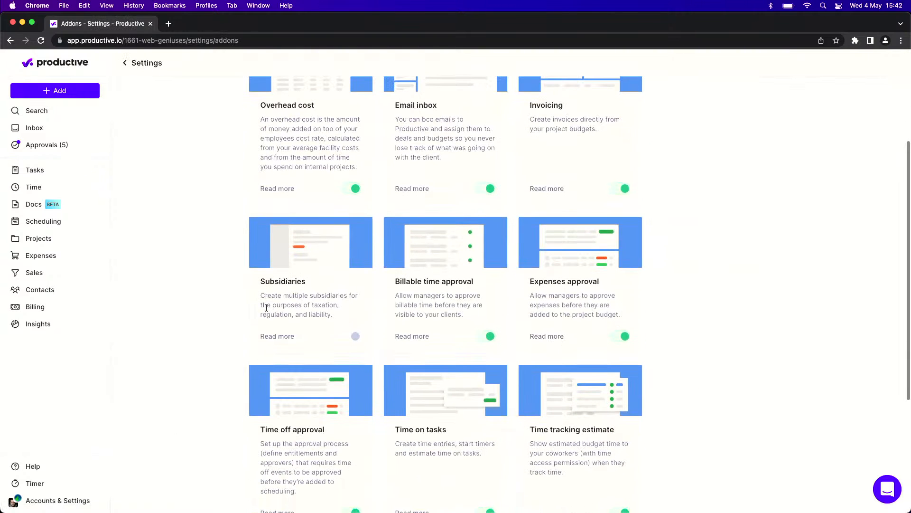
mouse_move(72, 289)
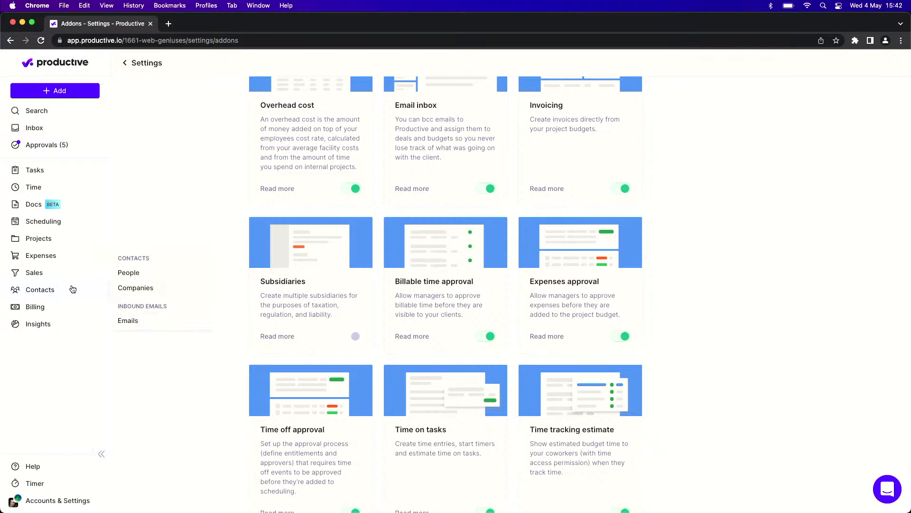
click(131, 275)
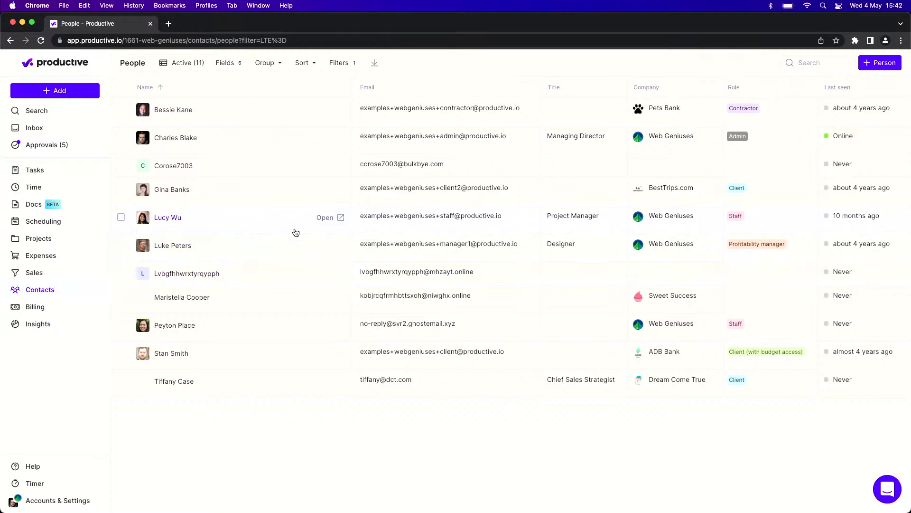
click(323, 218)
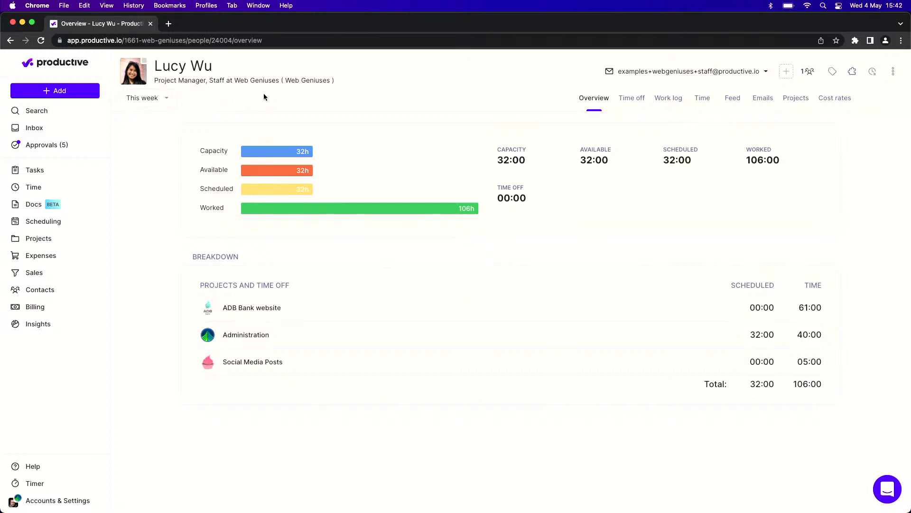
click(872, 72)
- In Scheduling, inspect the Project Manager's 20h for 4 days Social Media Posts booking and its automatic time tracking option, and close the details
click(56, 222)
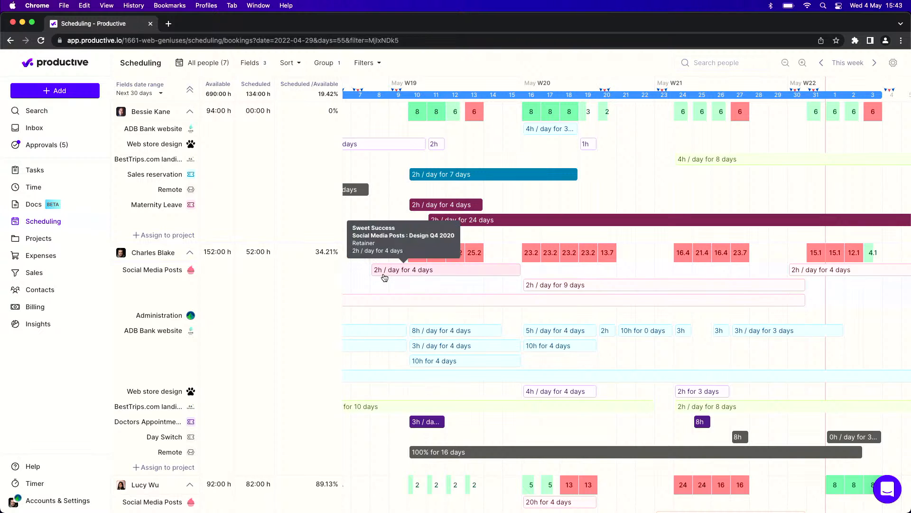
scroll(384, 278, down, 4)
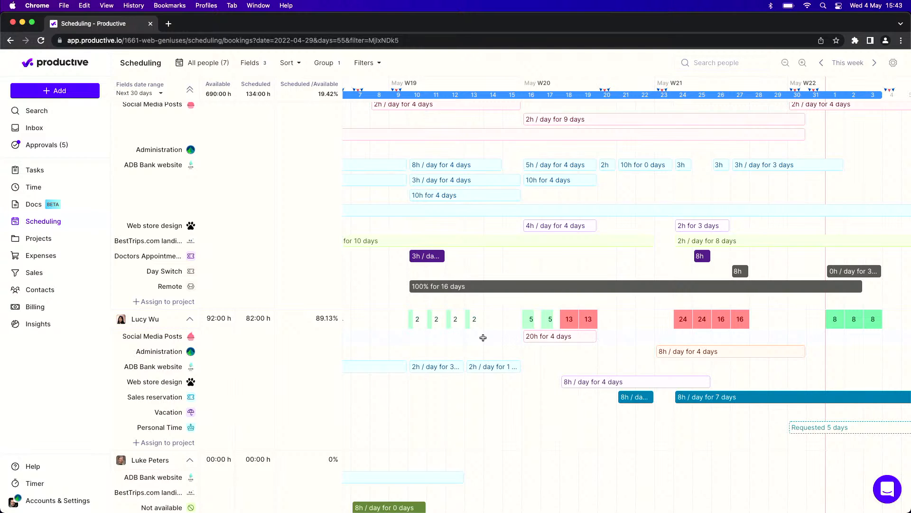
click(548, 338)
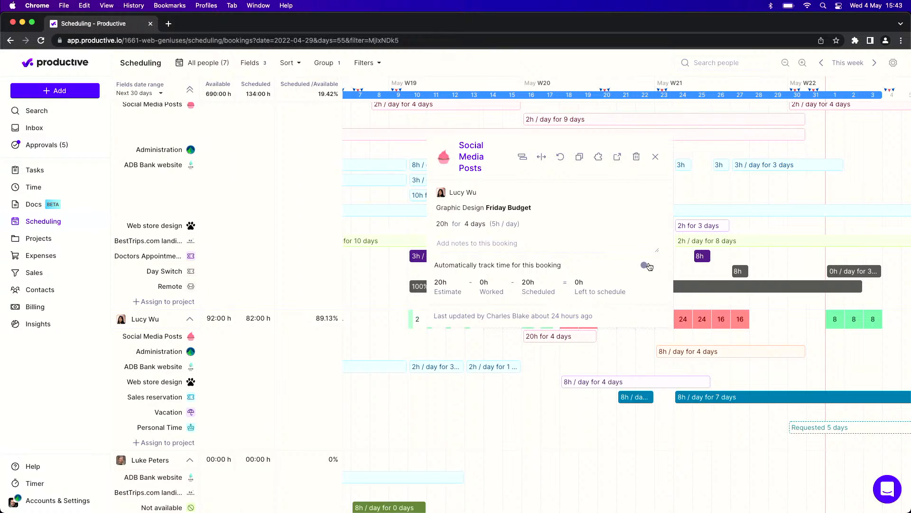
click(580, 369)
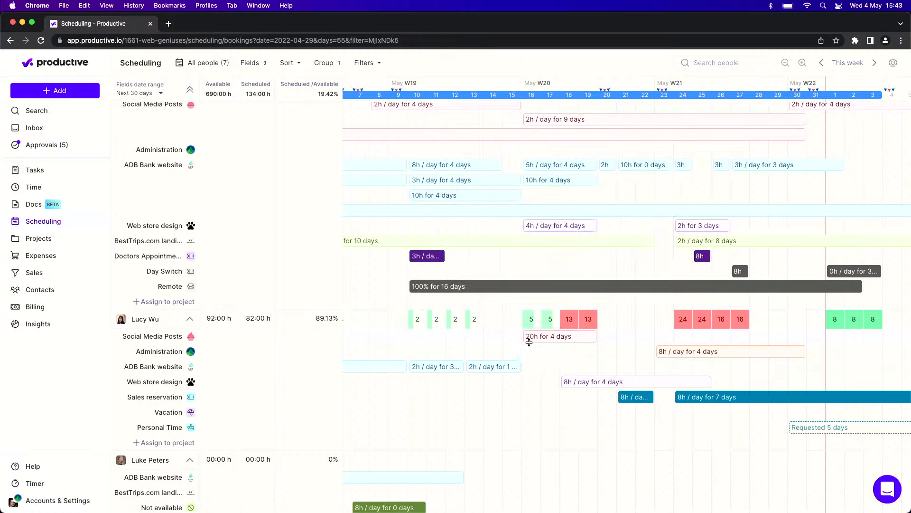
click(592, 338)
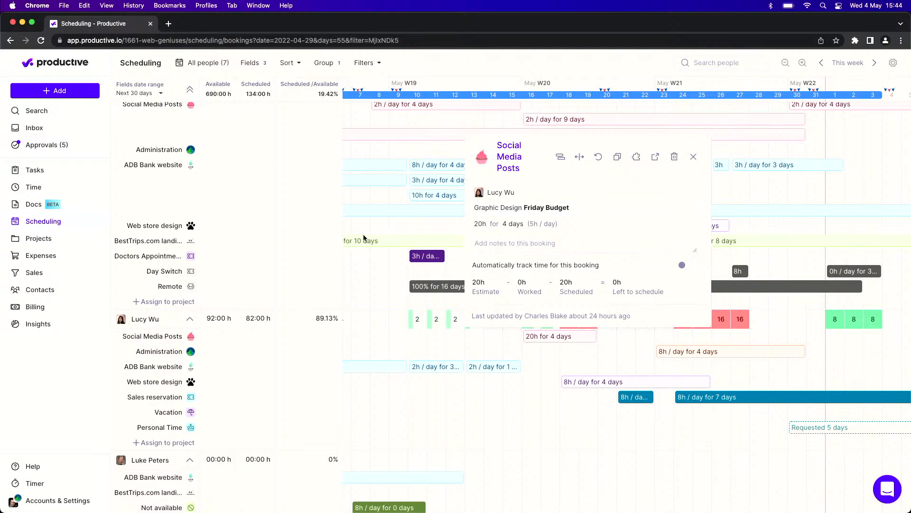
click(326, 241)
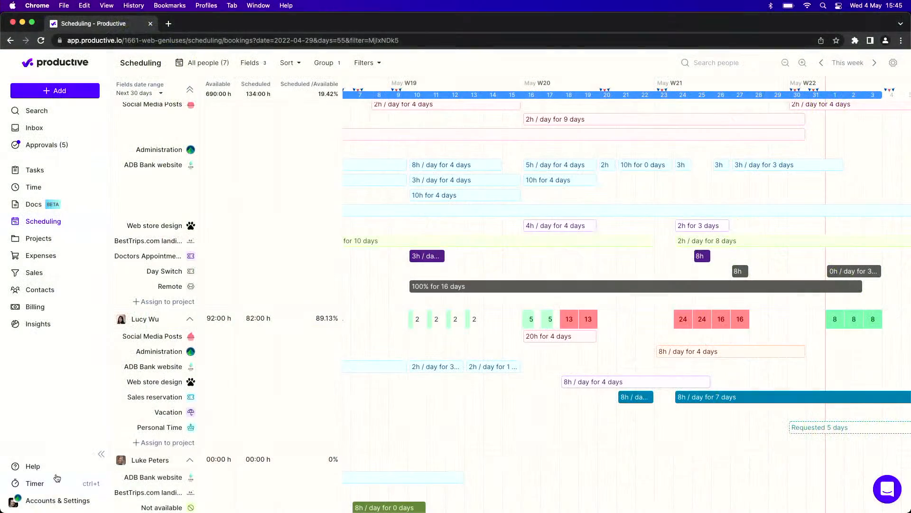
- Open the organization's time tracking settings and look at the frequency options for the company-wide reminder email
click(57, 499)
click(150, 446)
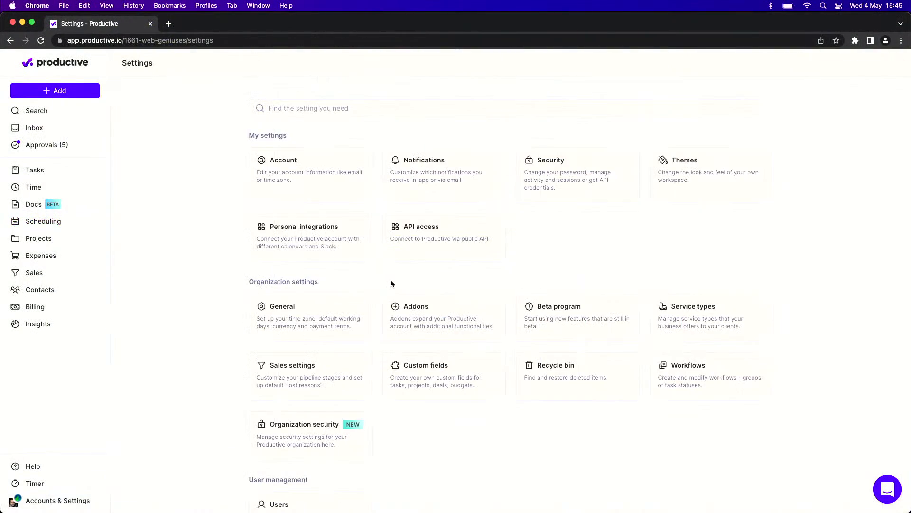
scroll(391, 283, down, 5)
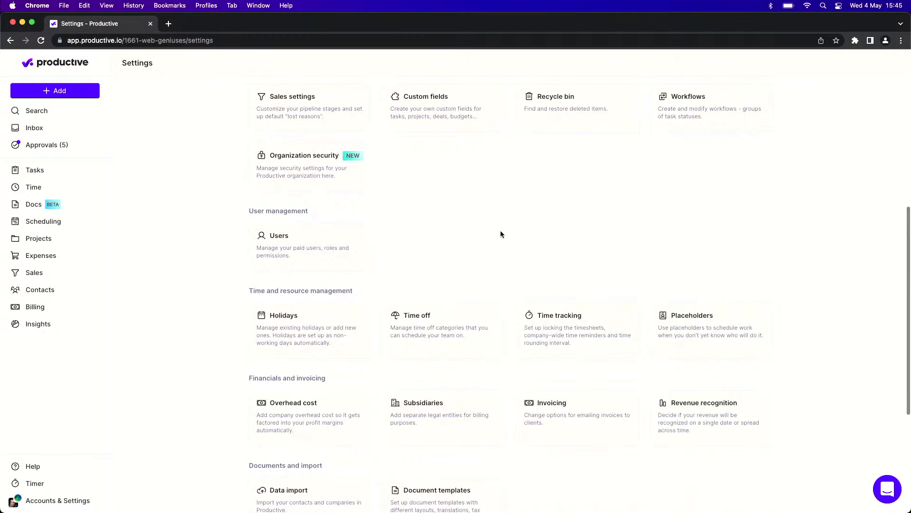
click(551, 318)
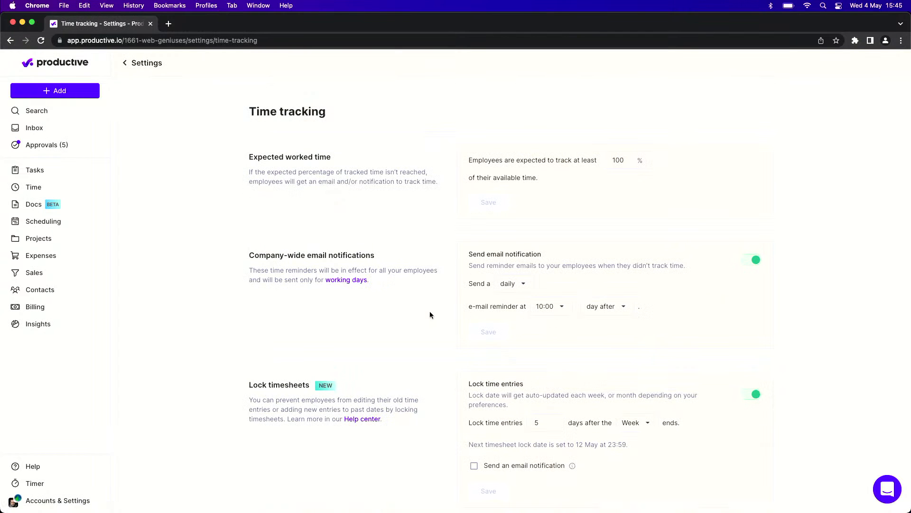
scroll(430, 314, down, 3)
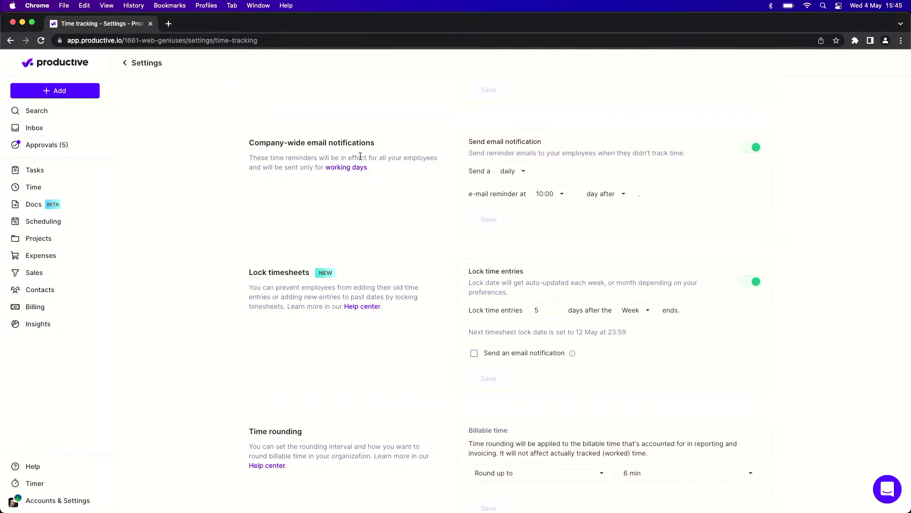
click(511, 177)
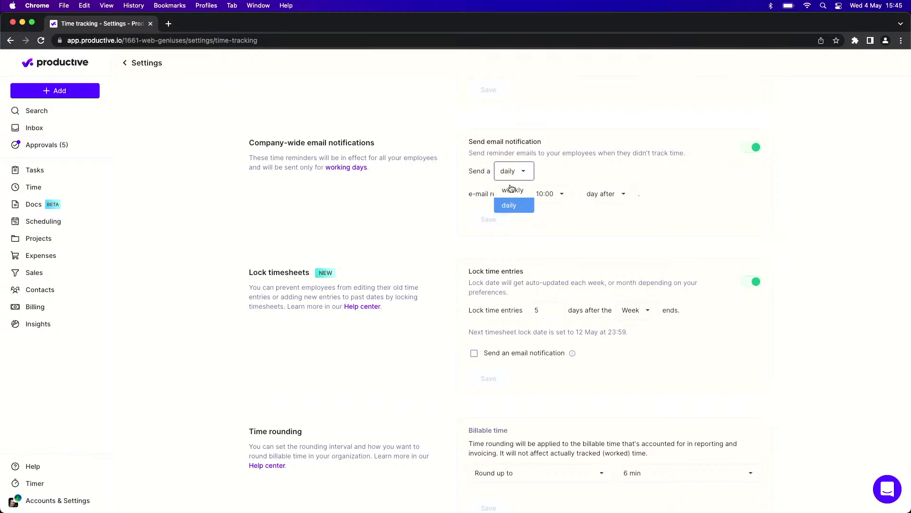
click(568, 170)
- Turn on the email notification option for timesheet locking and turn it off again without saving
scroll(405, 223, down, 2)
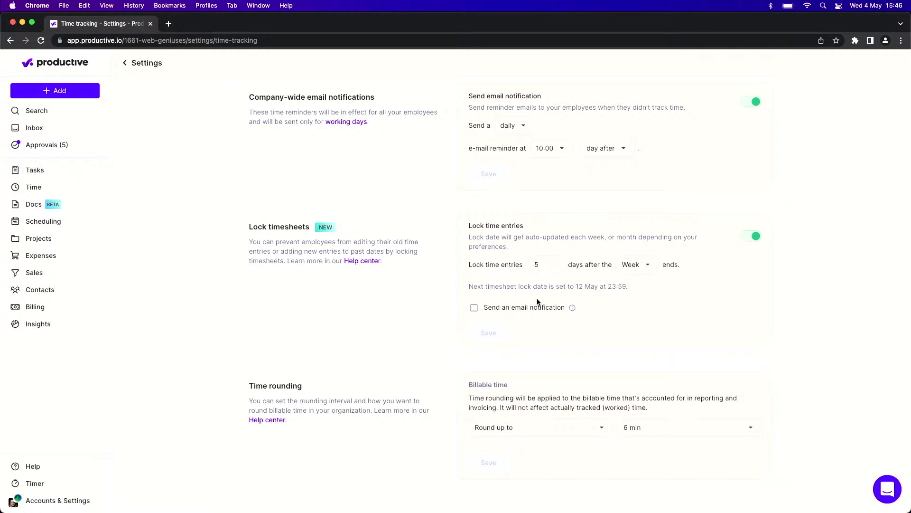
click(518, 308)
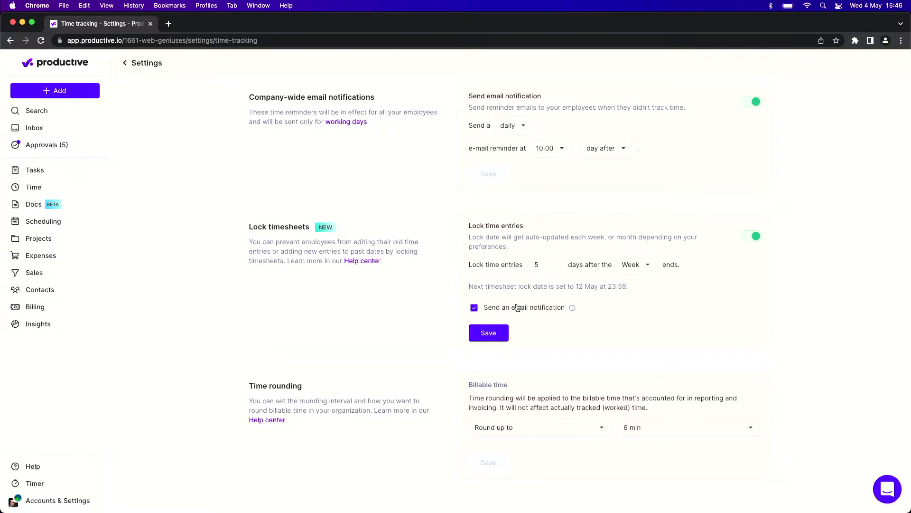
click(517, 308)
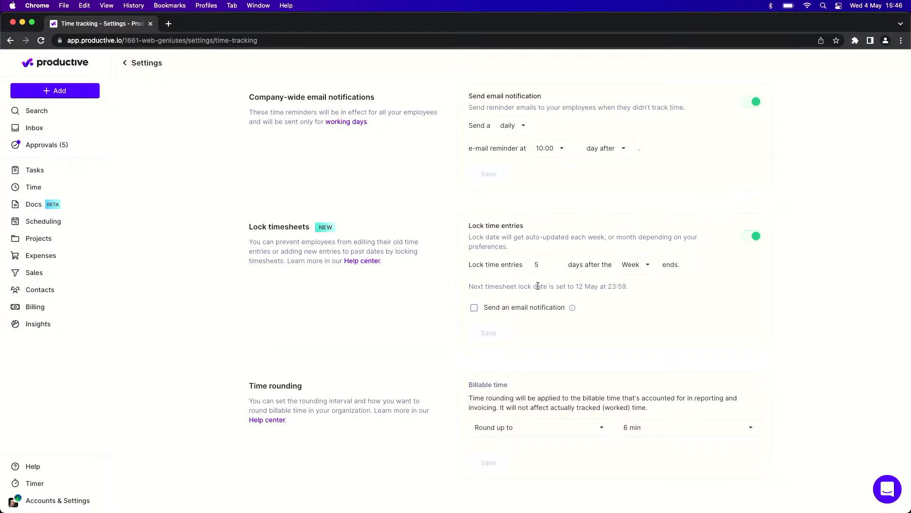
- Open My time and go back two weeks to 18–24 April 2022 to check the time entry lock
mouse_move(34, 187)
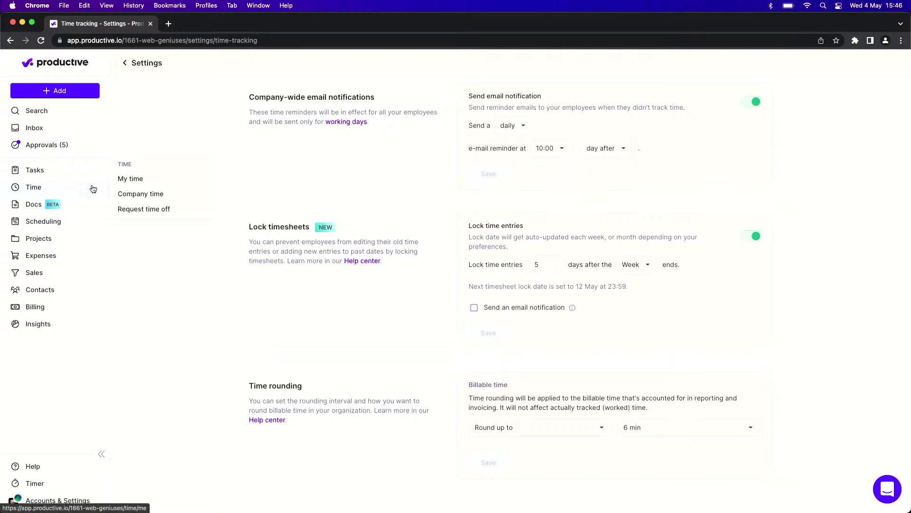
click(138, 181)
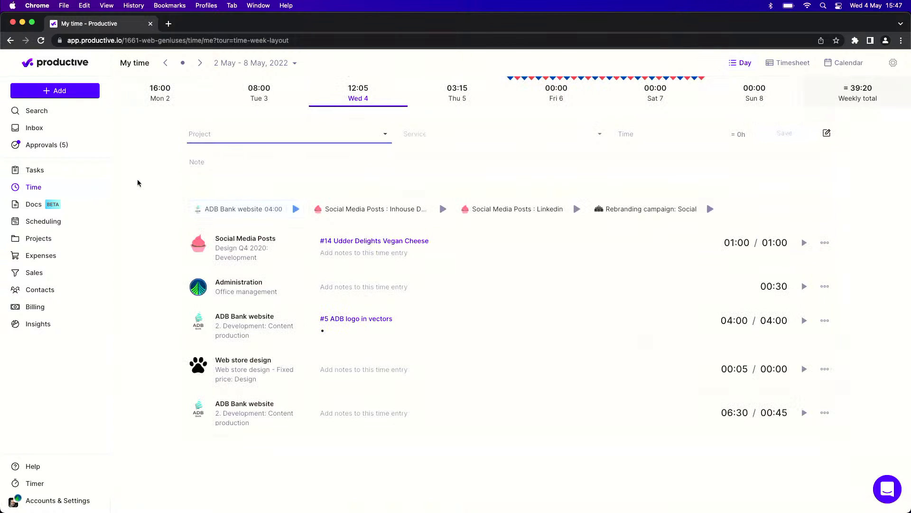
click(166, 63)
click(165, 64)
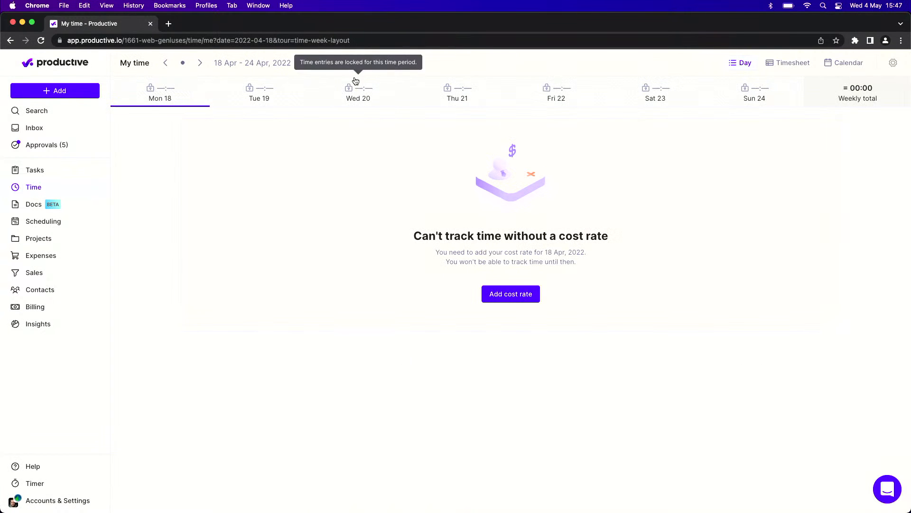